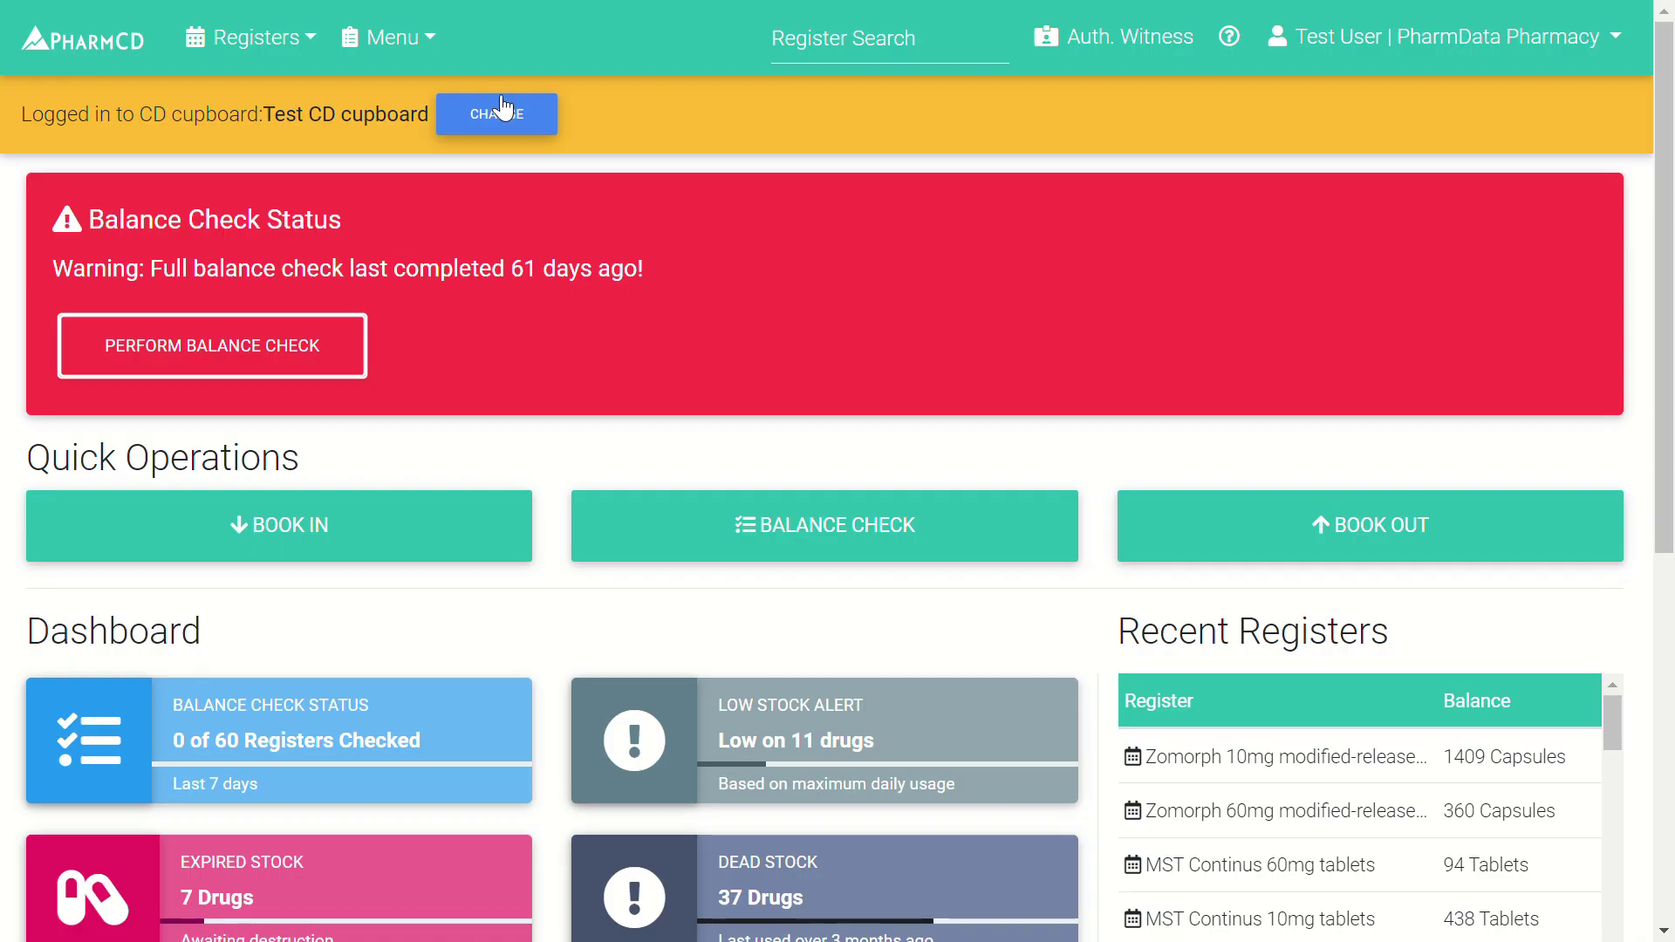
Show the Menu list of other registers, including private scripts and emergency requests.
left_click(424, 48)
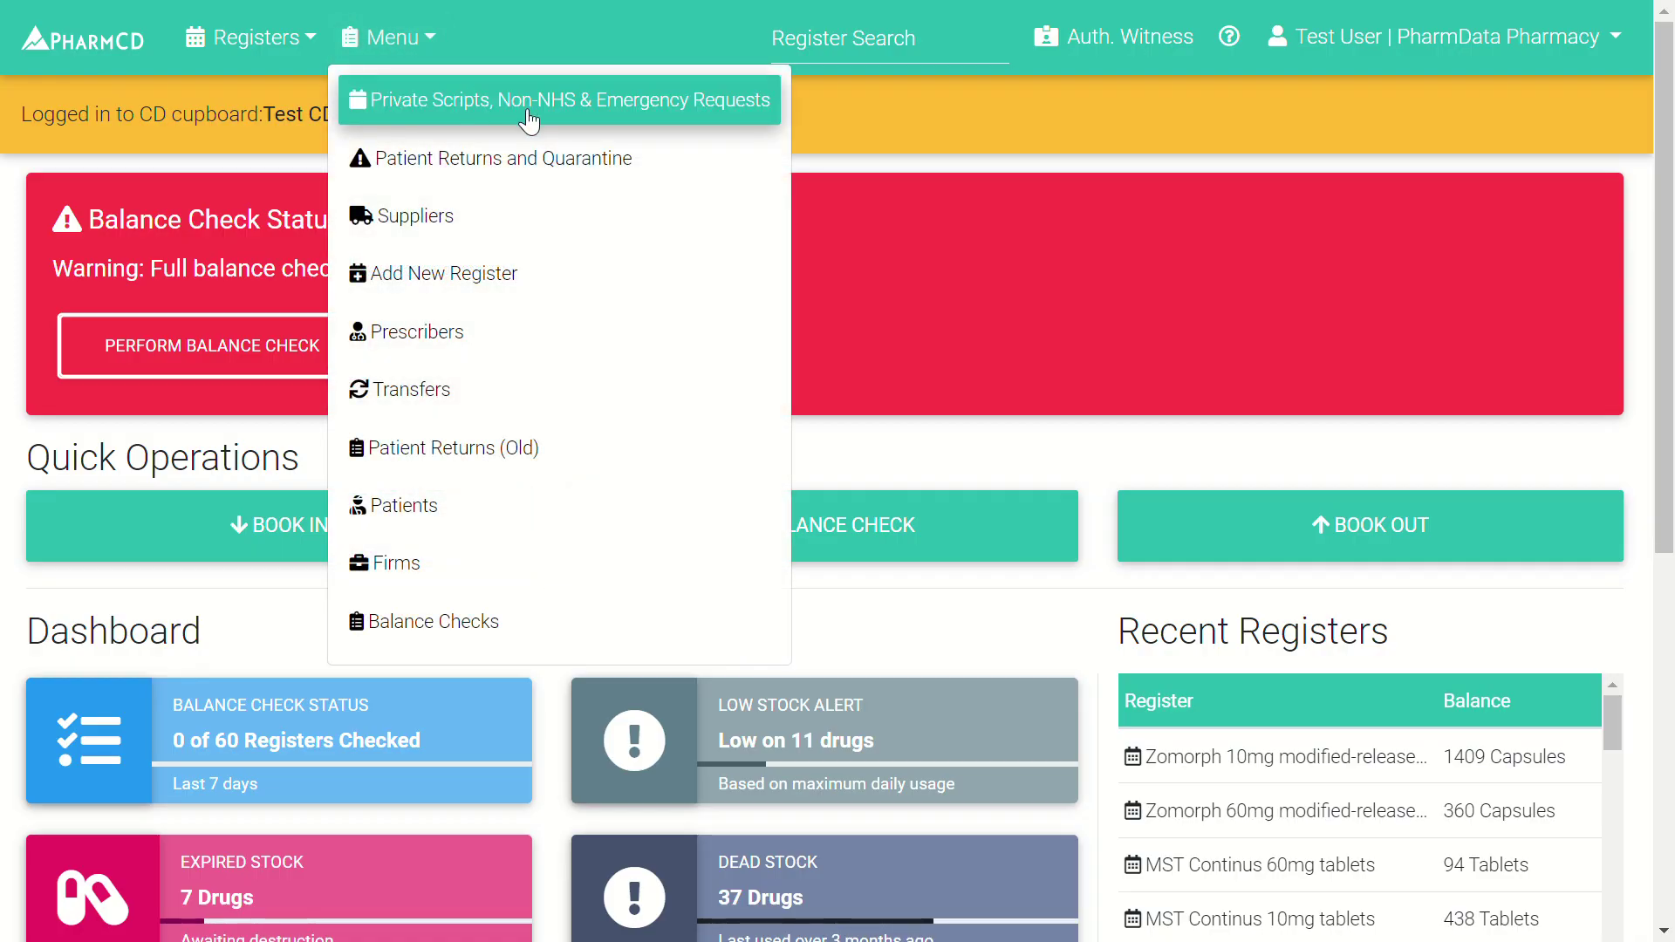
Open the Private Scripts, Non-NHS & Emergency Requests register and review its Amlodipine repeatable entries.
left_click(670, 112)
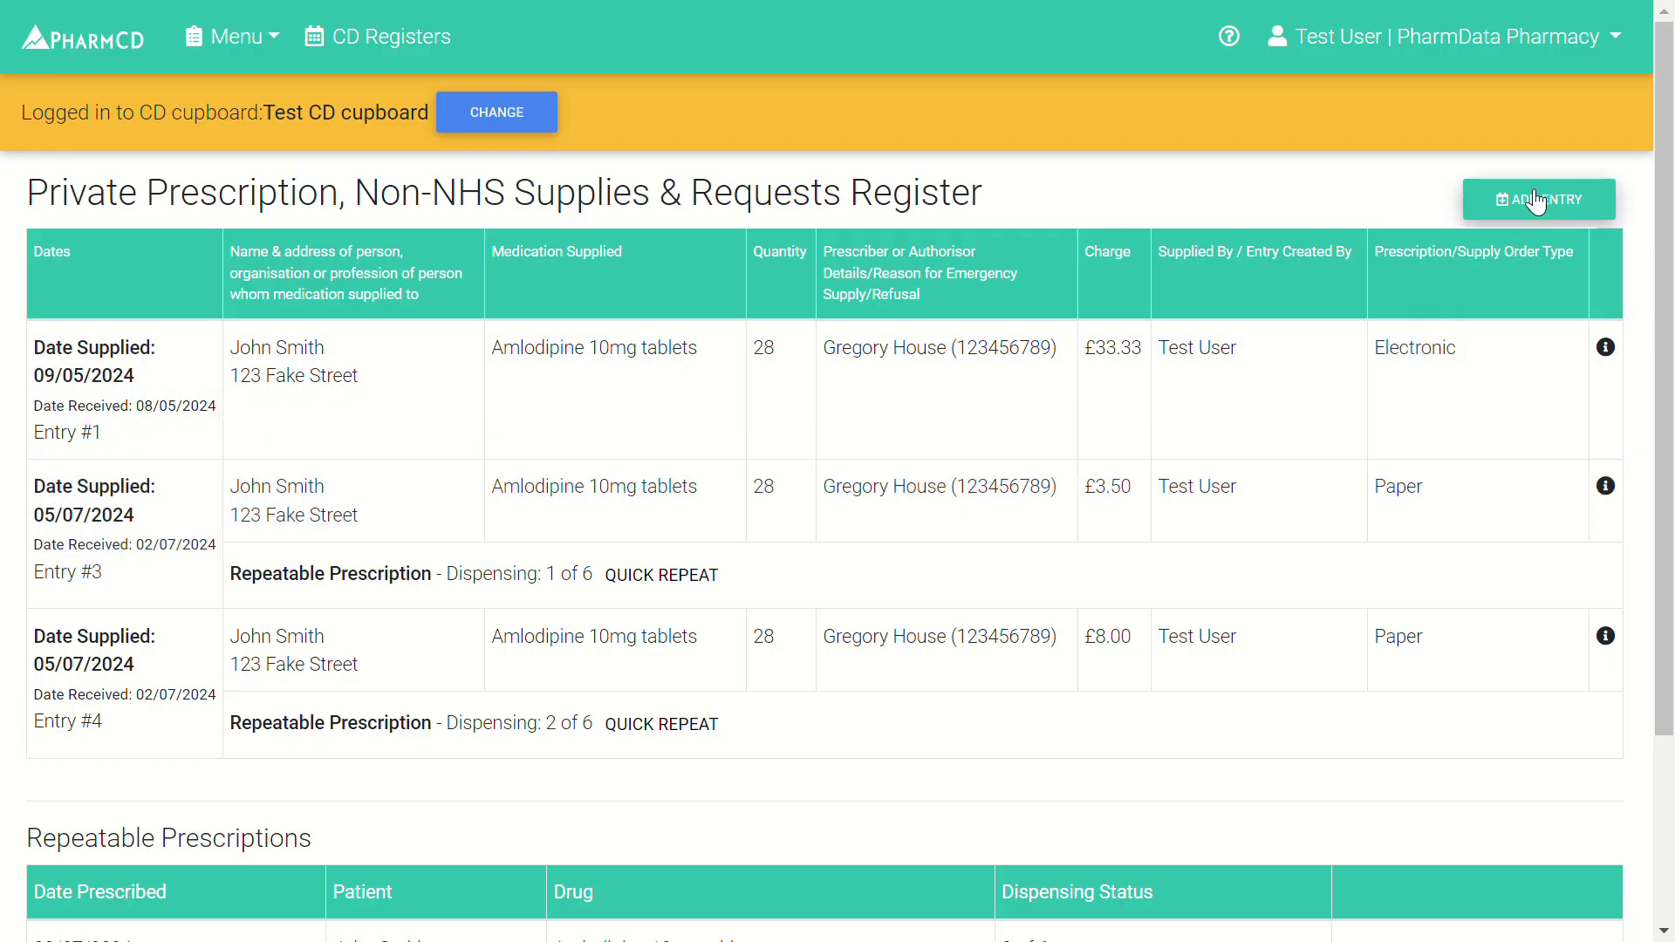
scroll(1429, 345, "down", 1)
scroll(1432, 344, "up", 1)
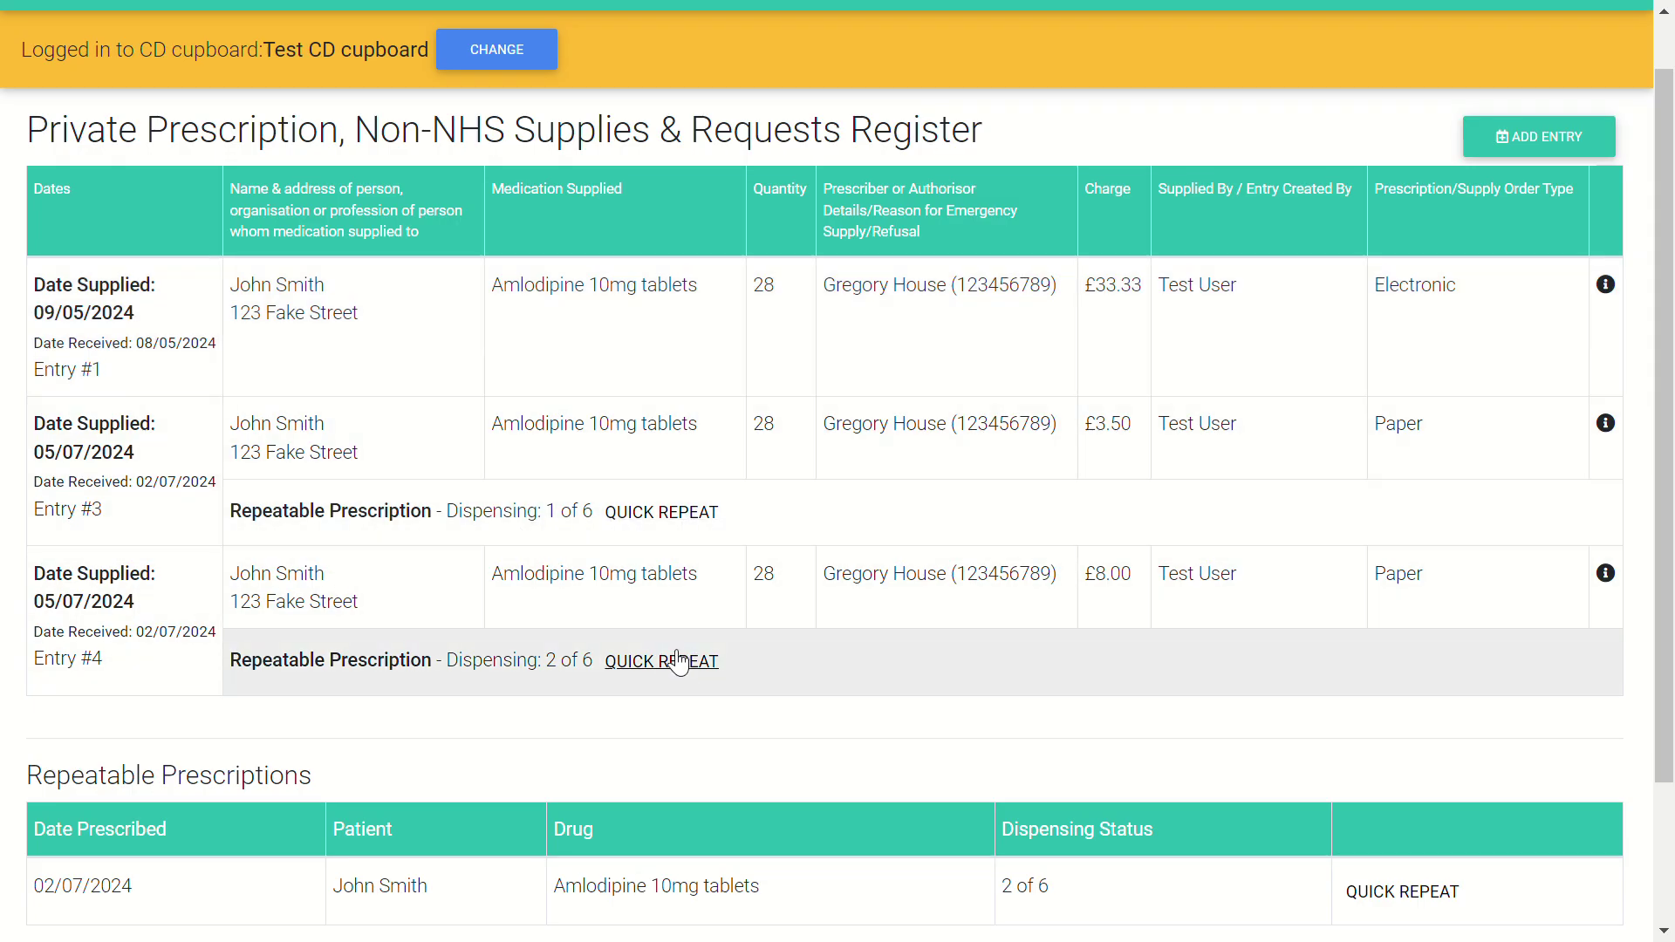
scroll(658, 611, "down", 1)
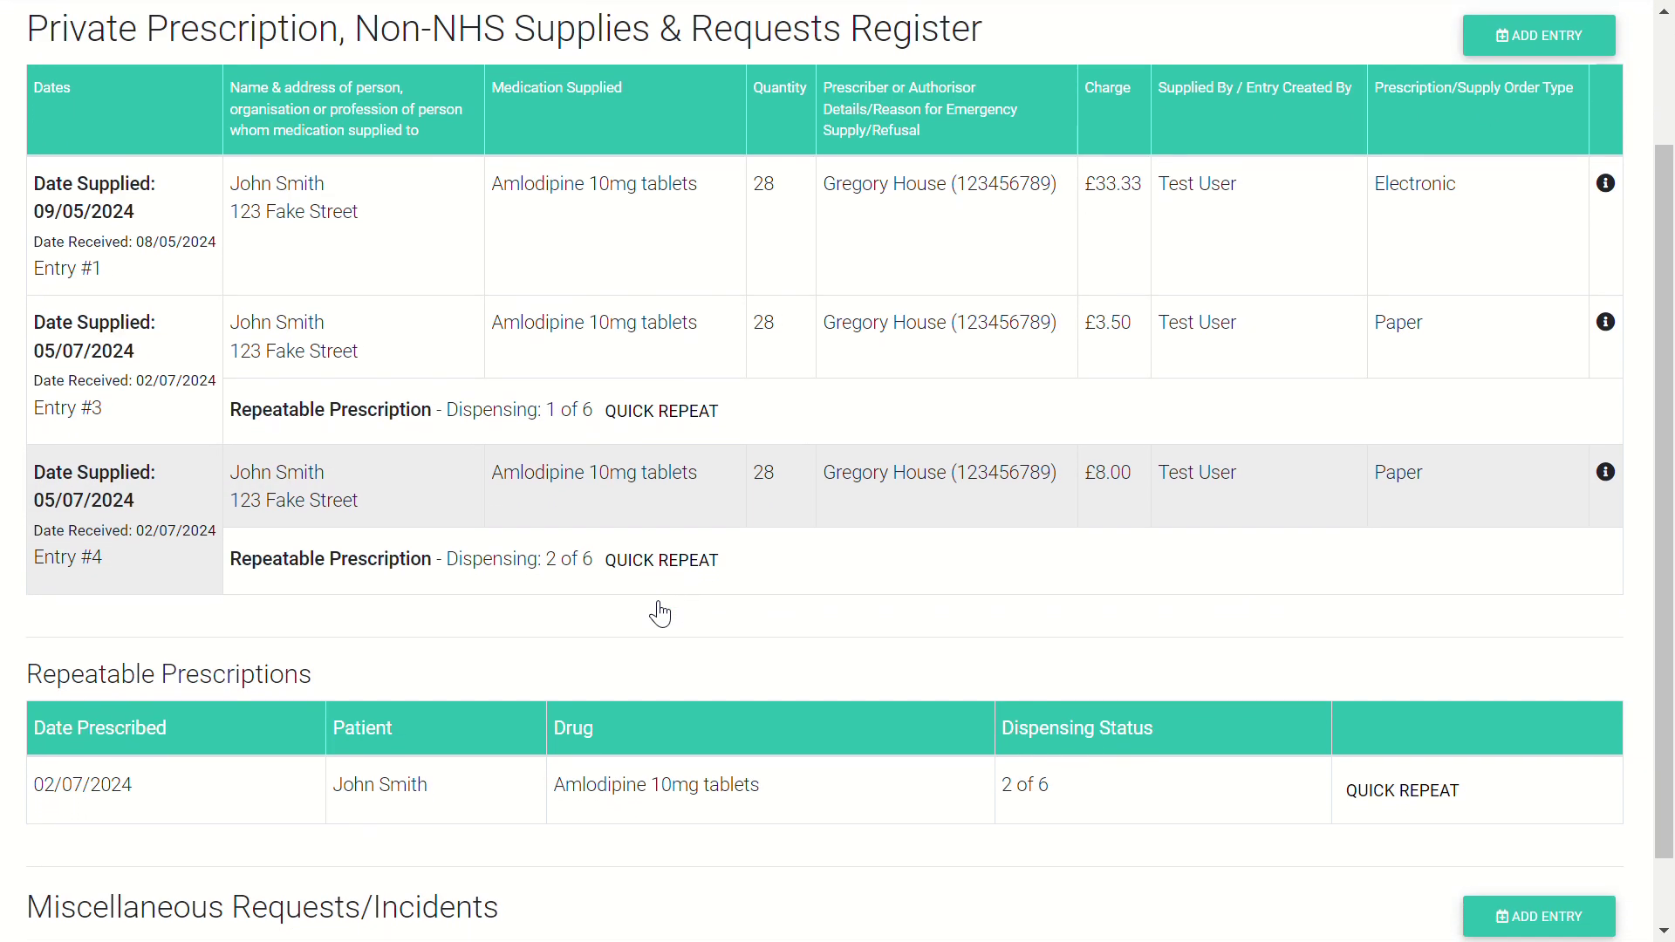
scroll(661, 614, "down", 1)
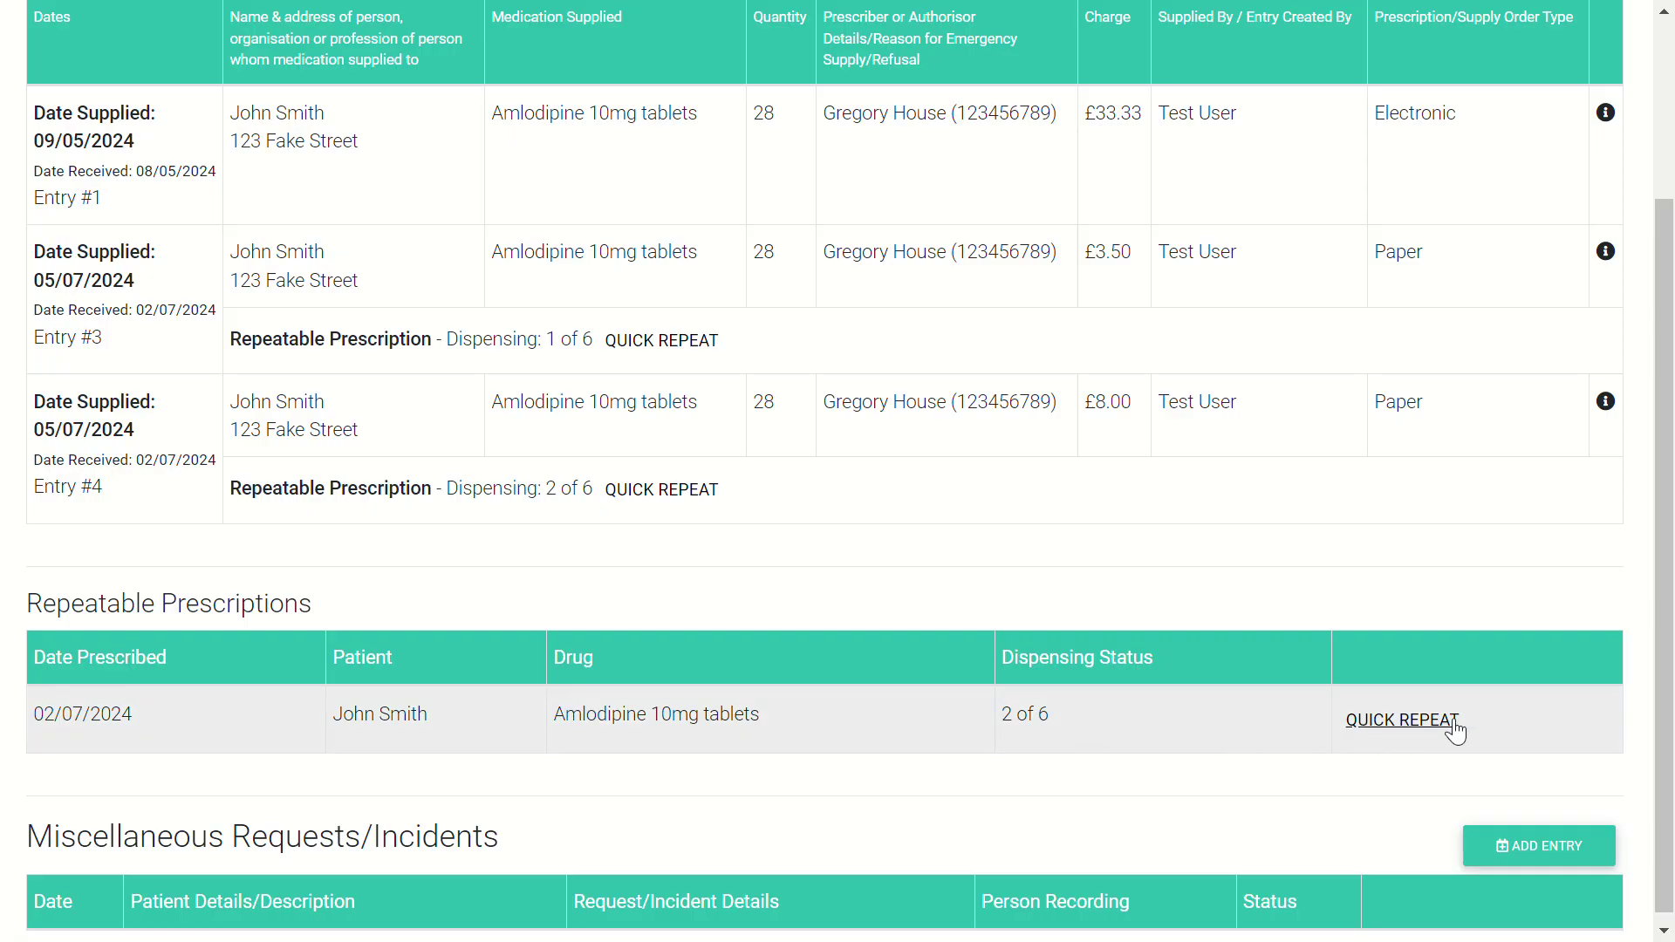
double_click(1038, 725)
left_click(1087, 722)
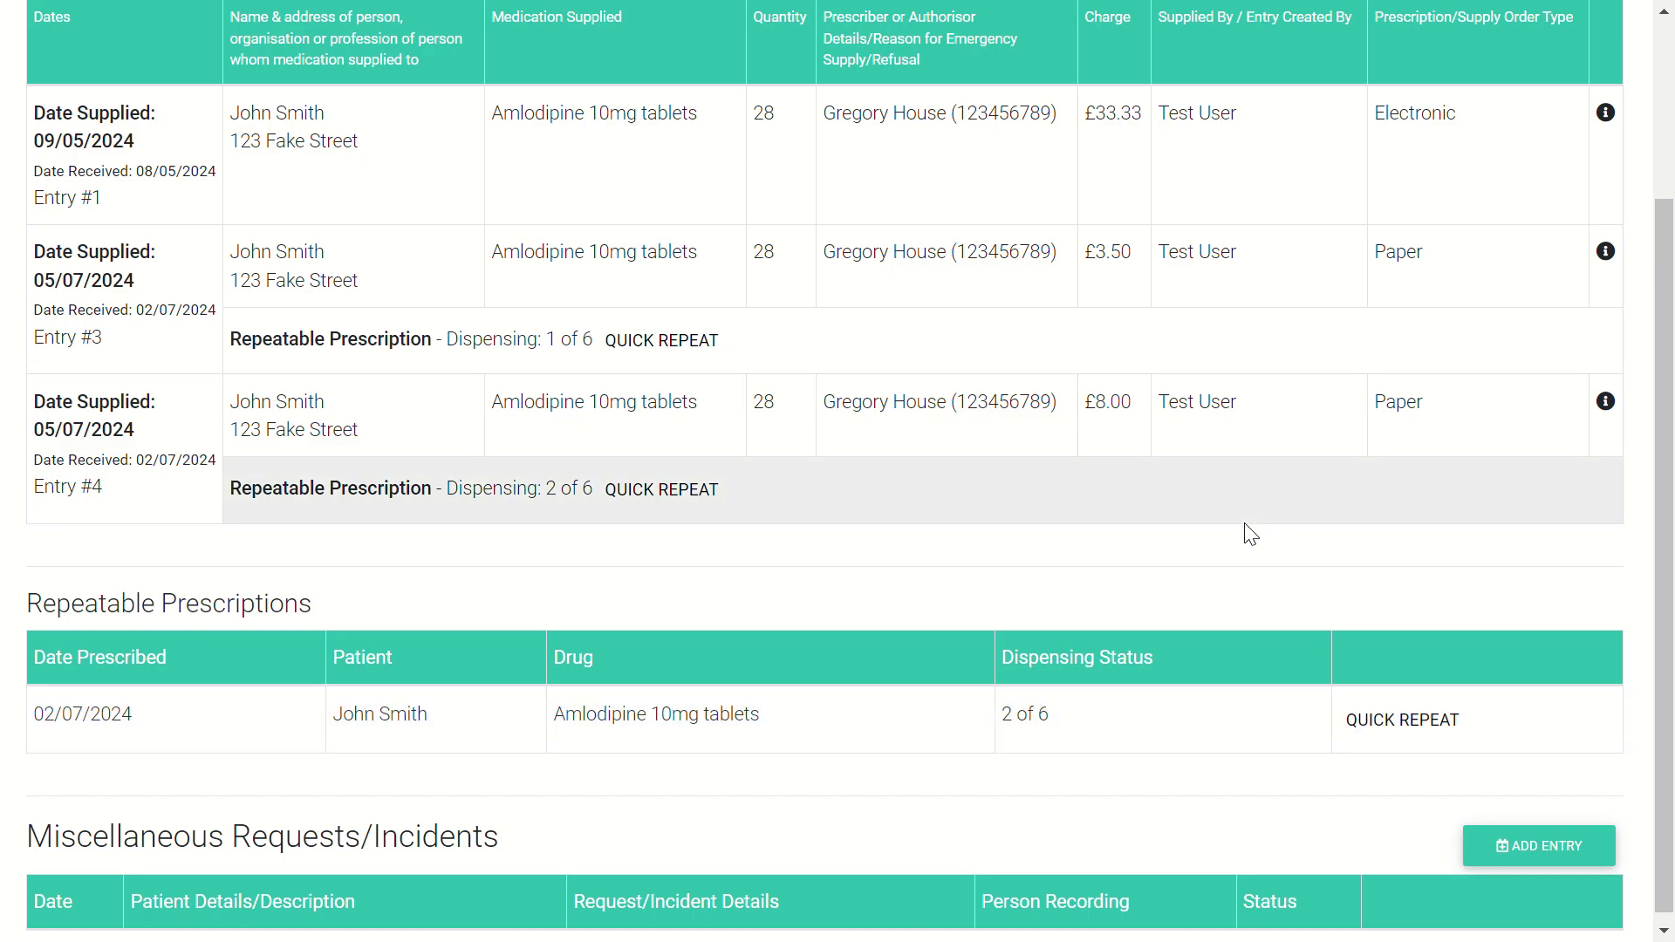
scroll(1248, 524, "up", 3)
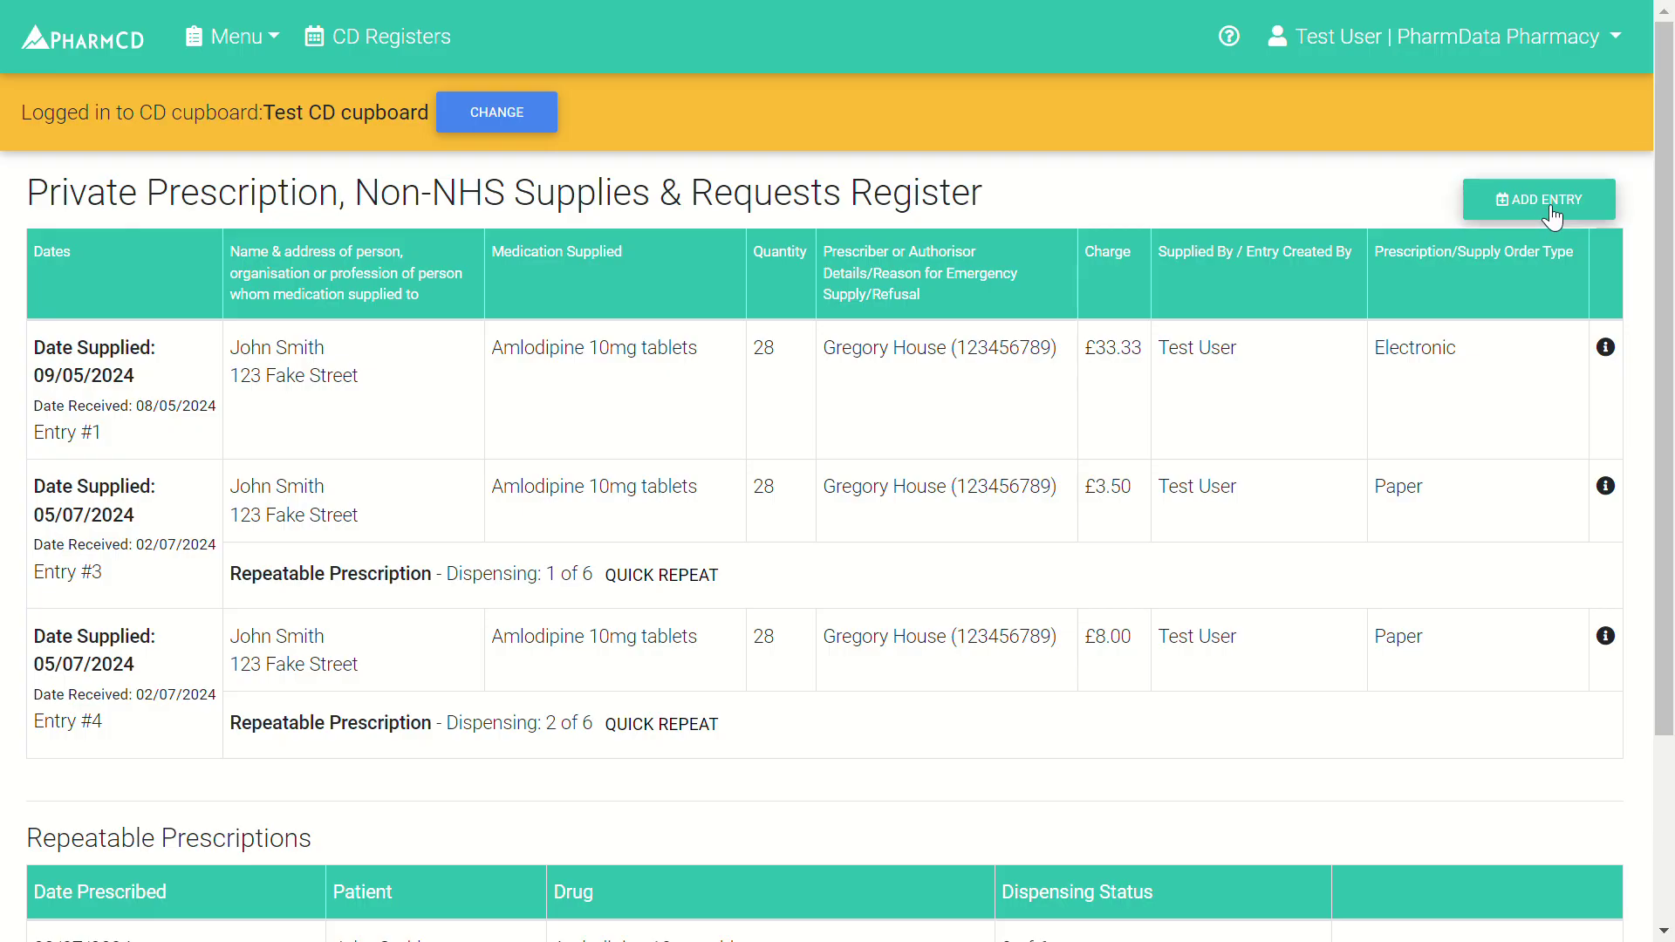
Start a new register entry and choose the first patient matching 'smith'.
left_click(1551, 210)
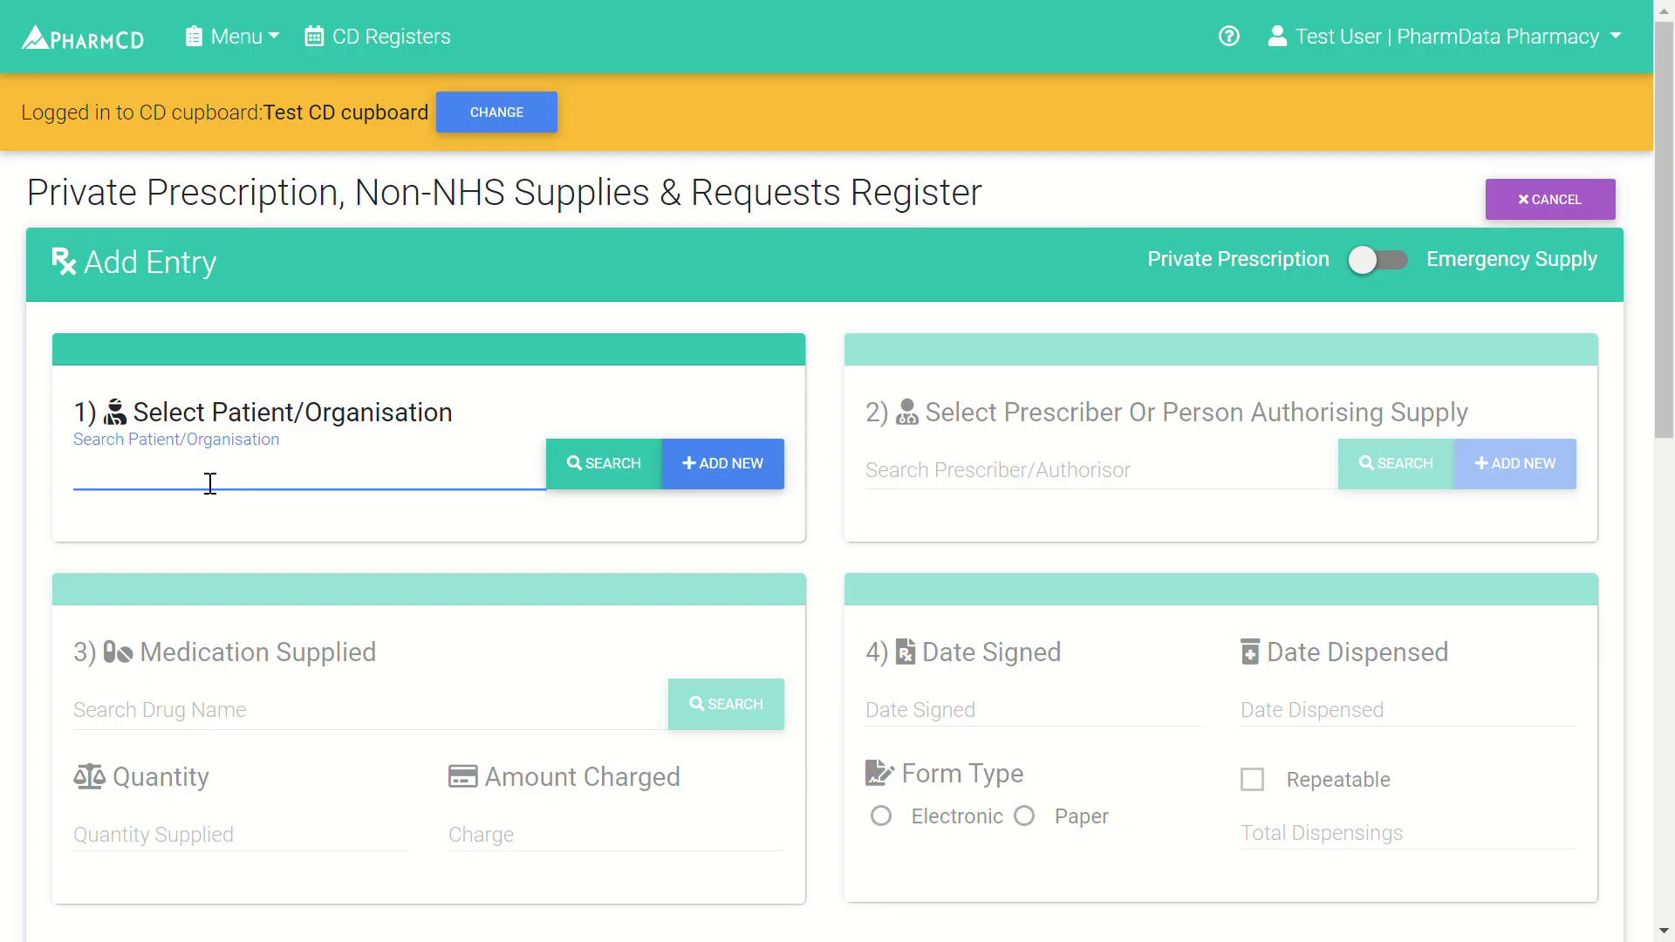
type("smith")
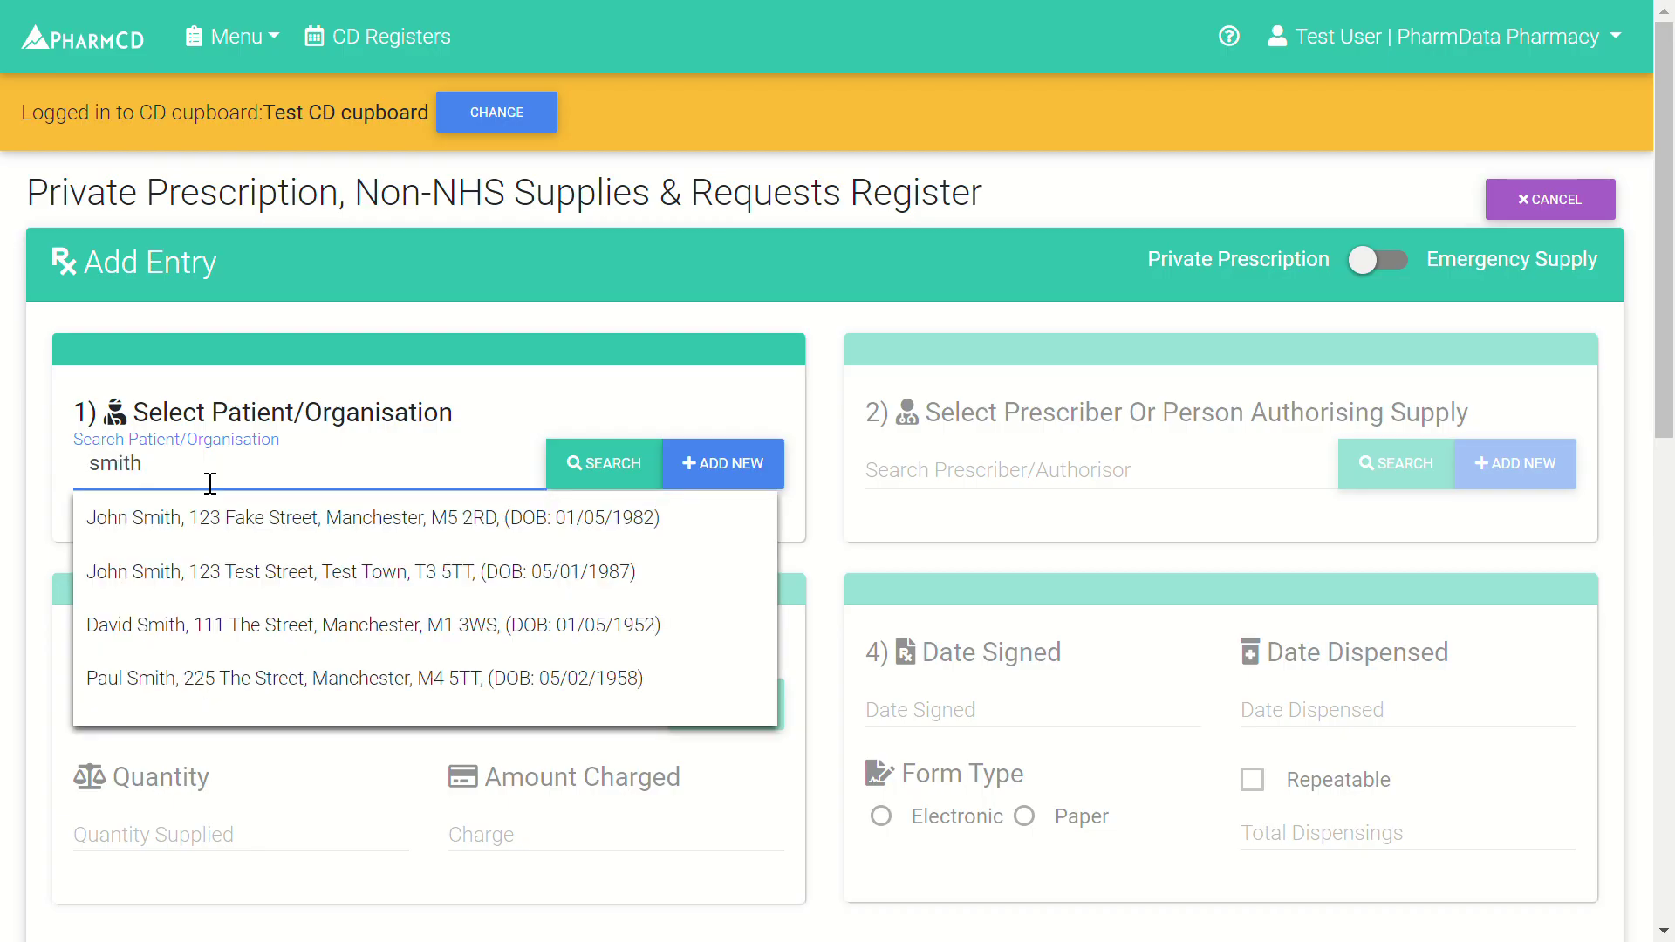
left_click(209, 536)
left_click(708, 483)
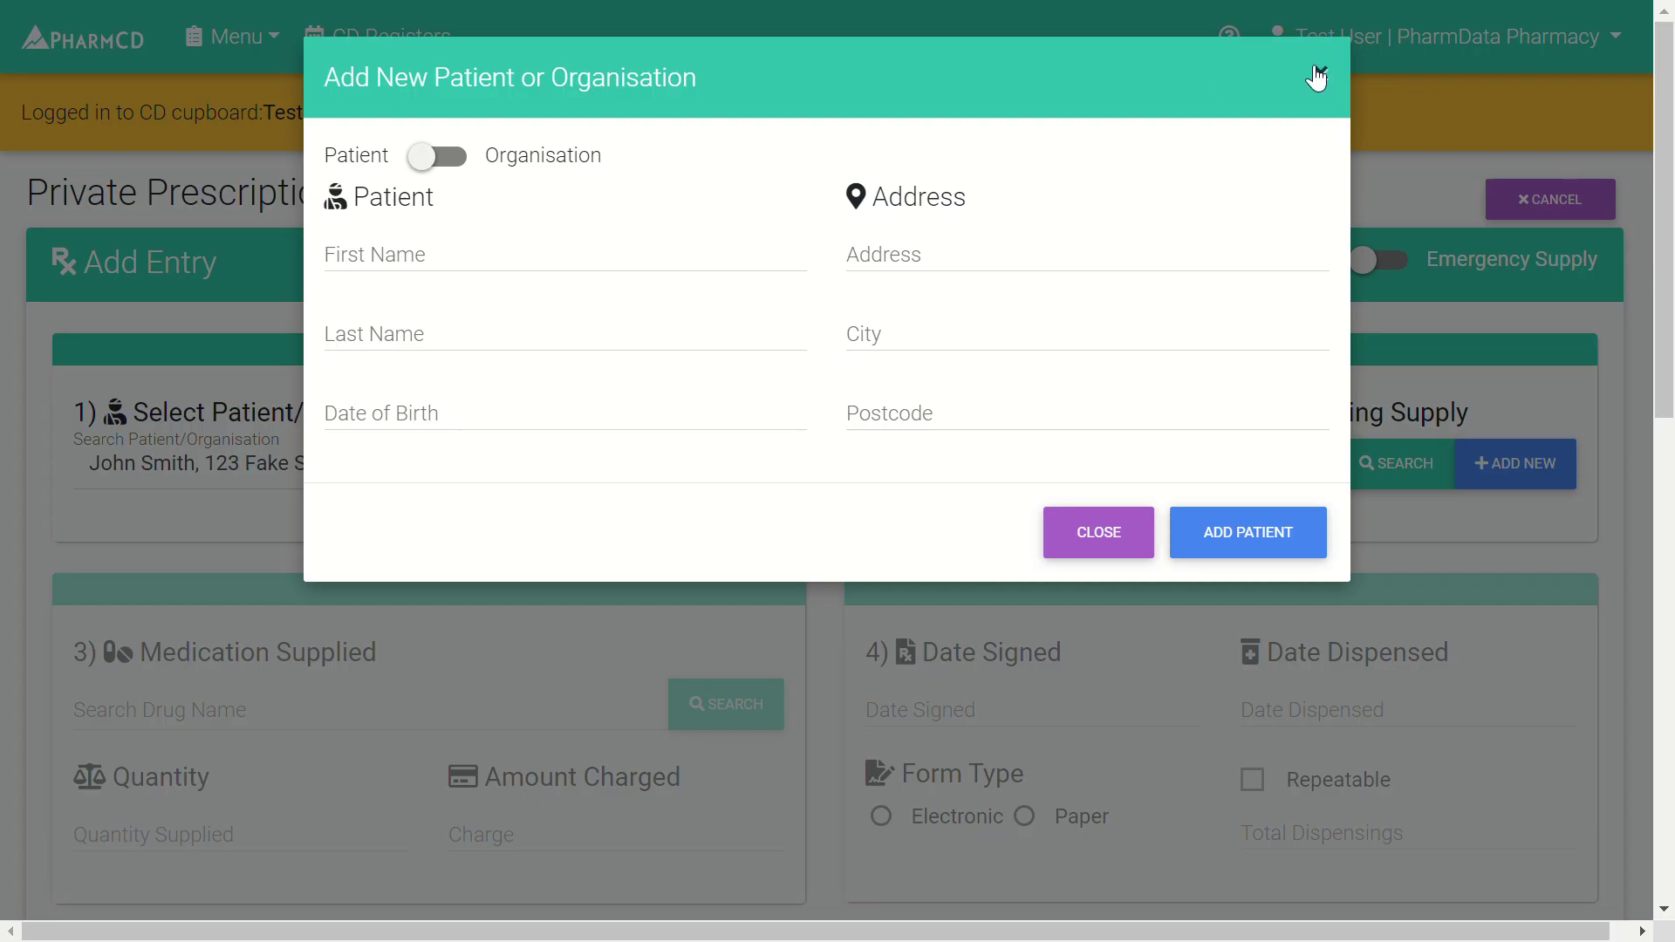
left_click(1317, 74)
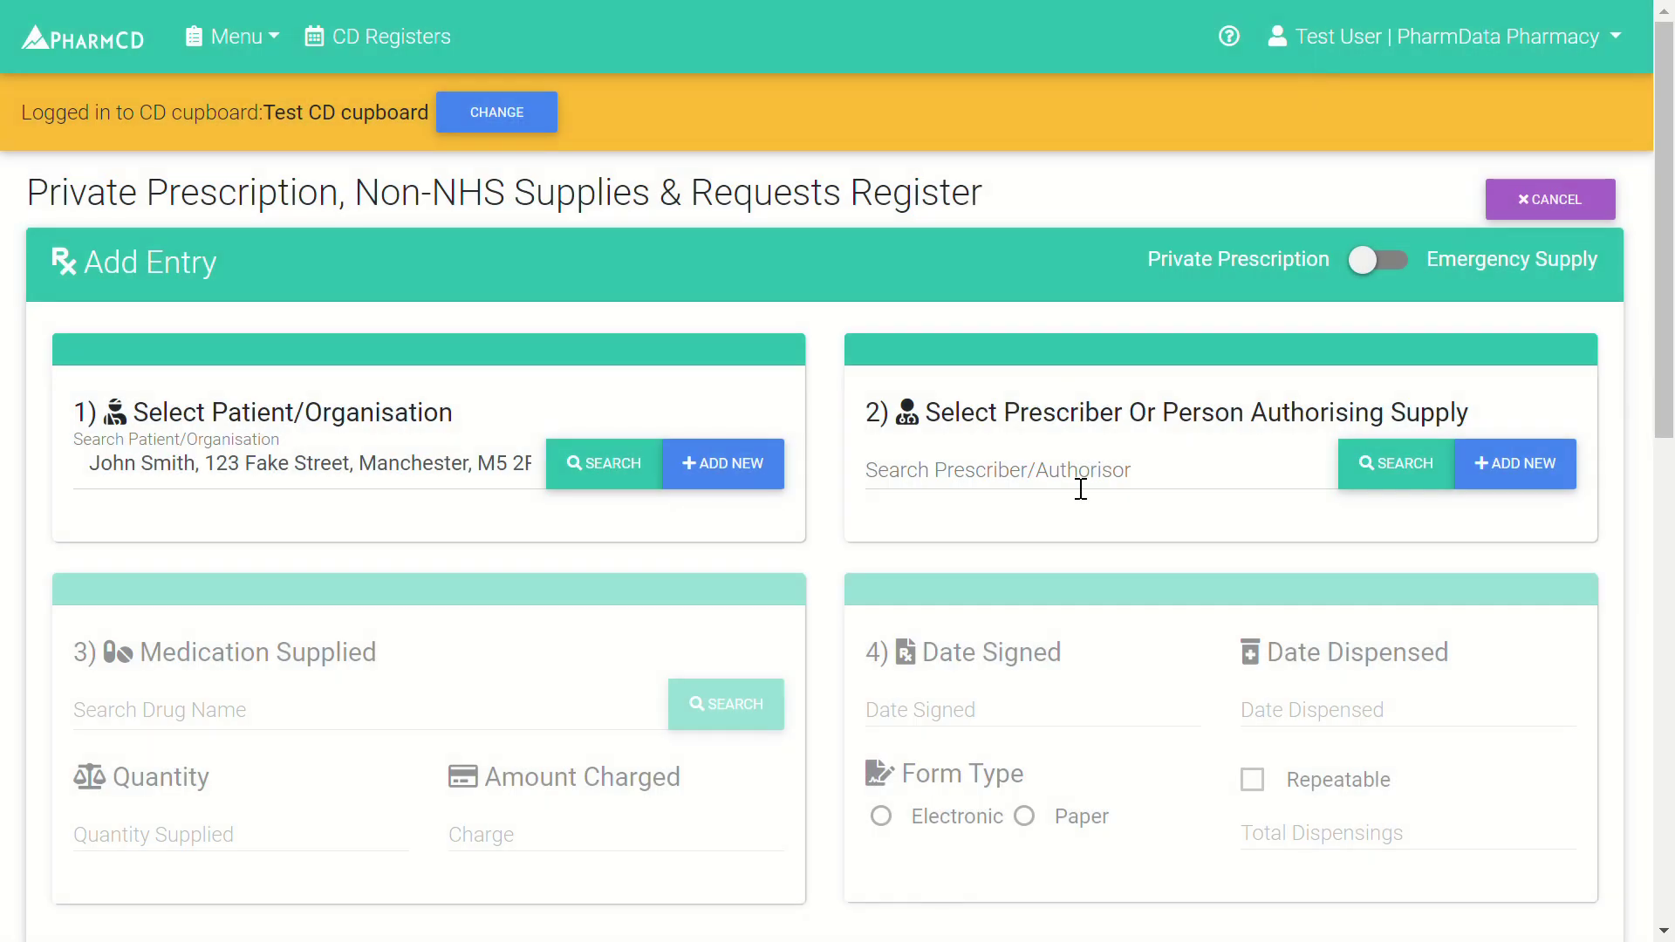
Choose the first prescriber matching 'house' for the entry.
left_click(1080, 486)
type("ho")
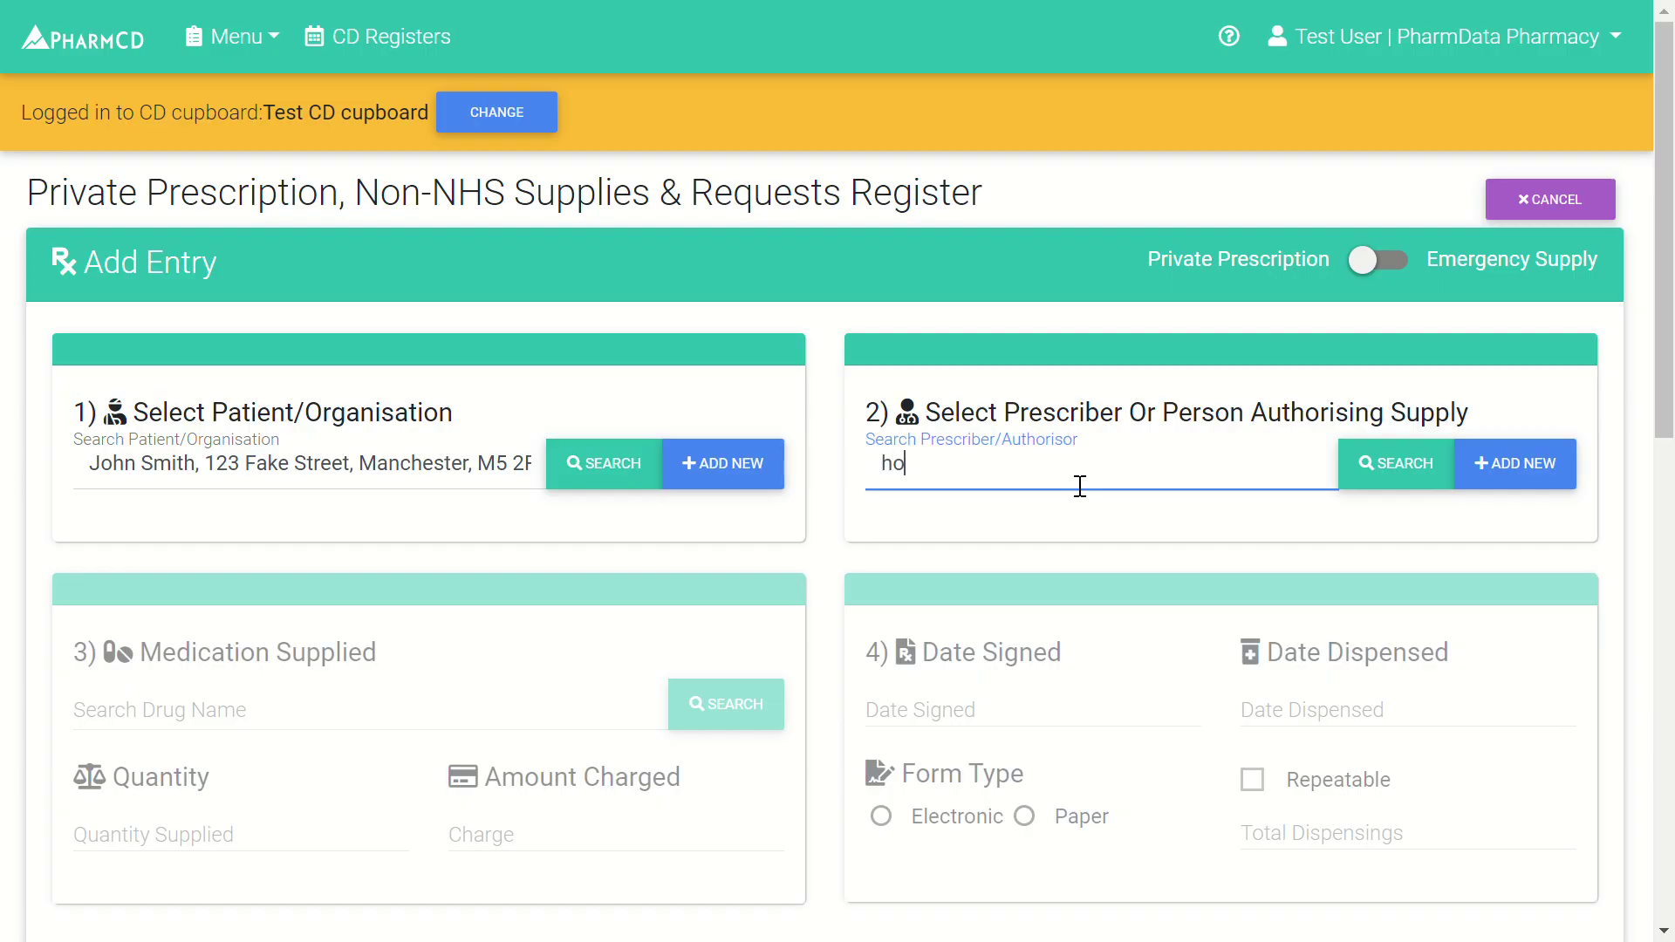
type("use")
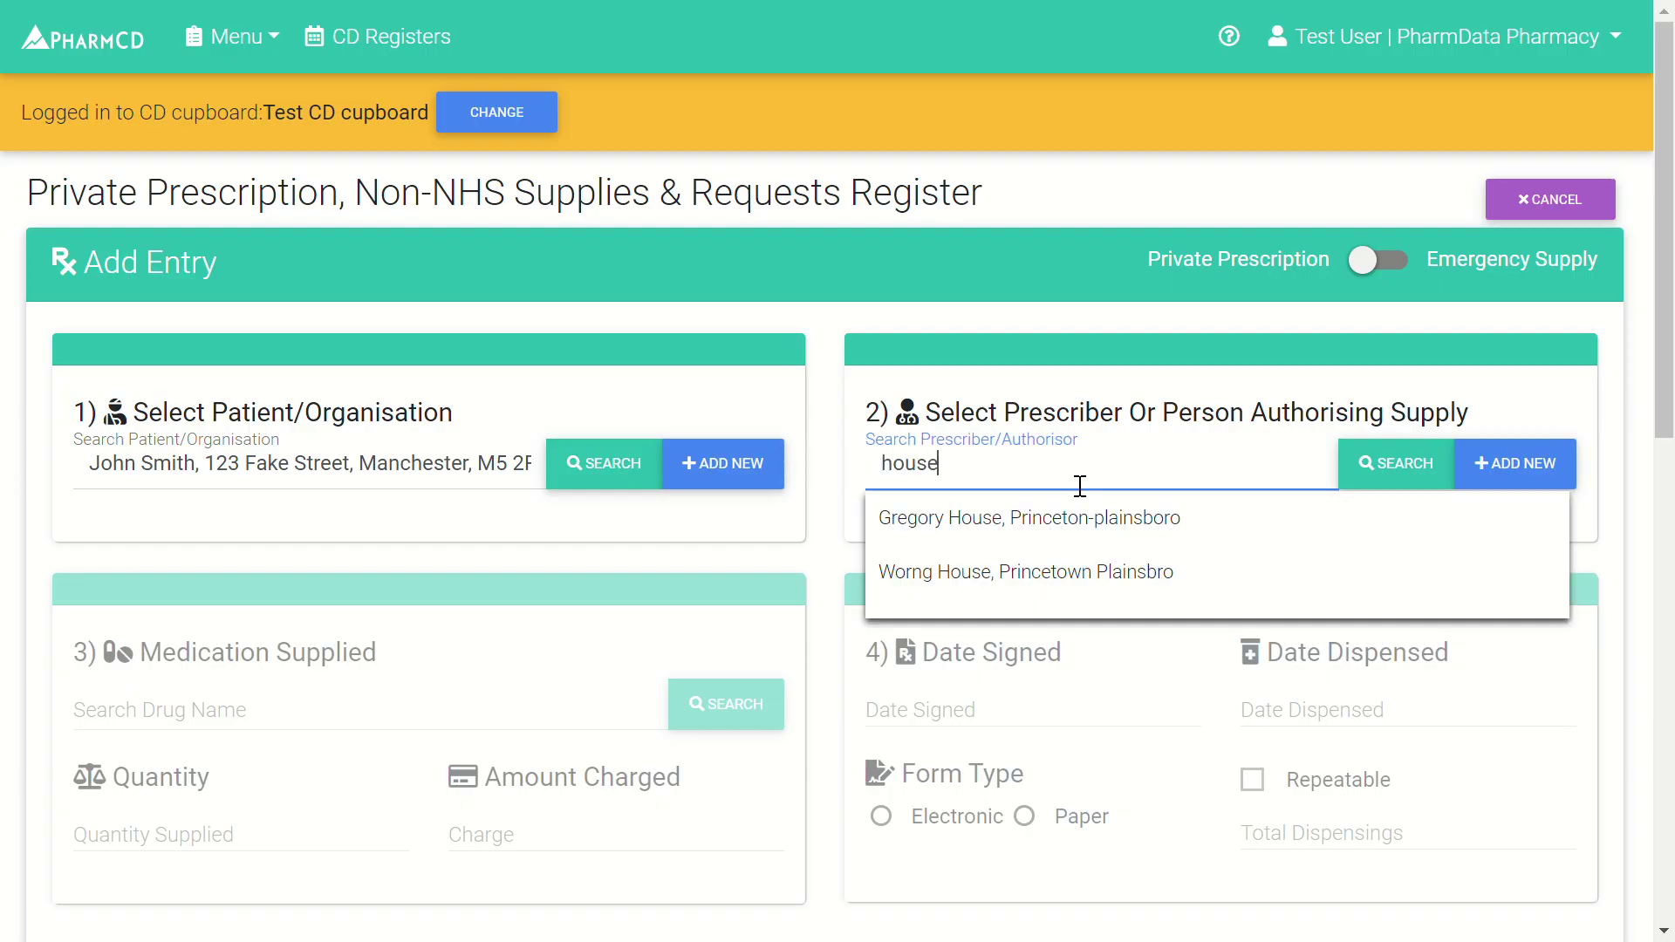
left_click(1059, 529)
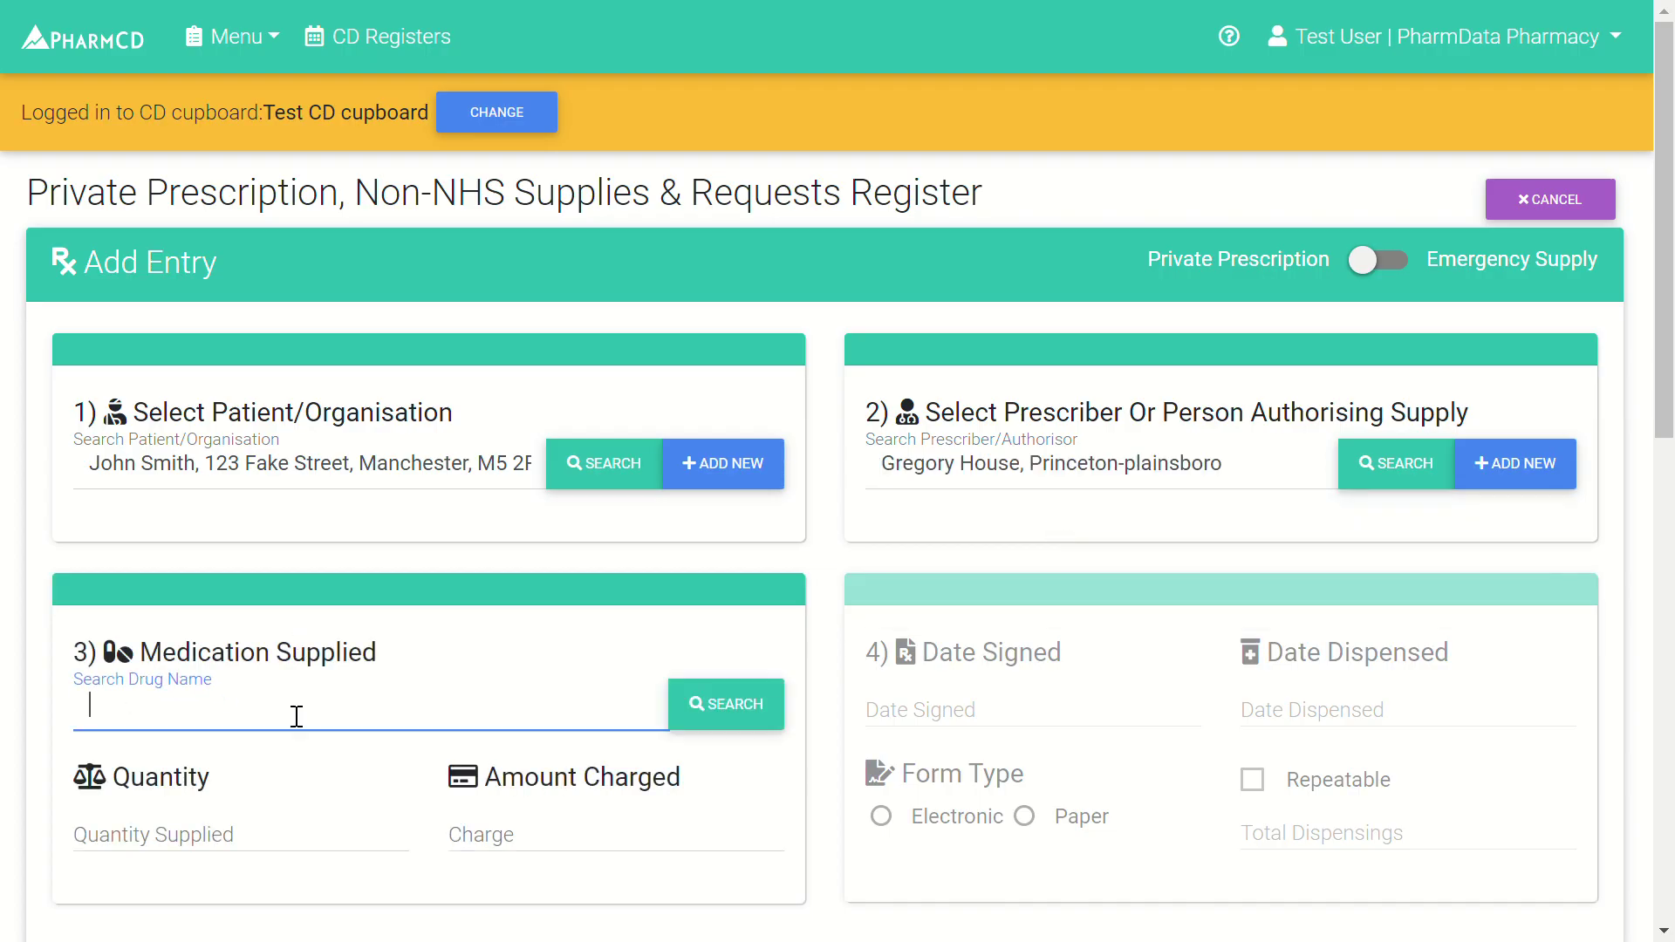
Add Amlodipine 5mg tablets (FDC Pharma) 28 tablet with quantity 28.
scroll(297, 717, "down", 2)
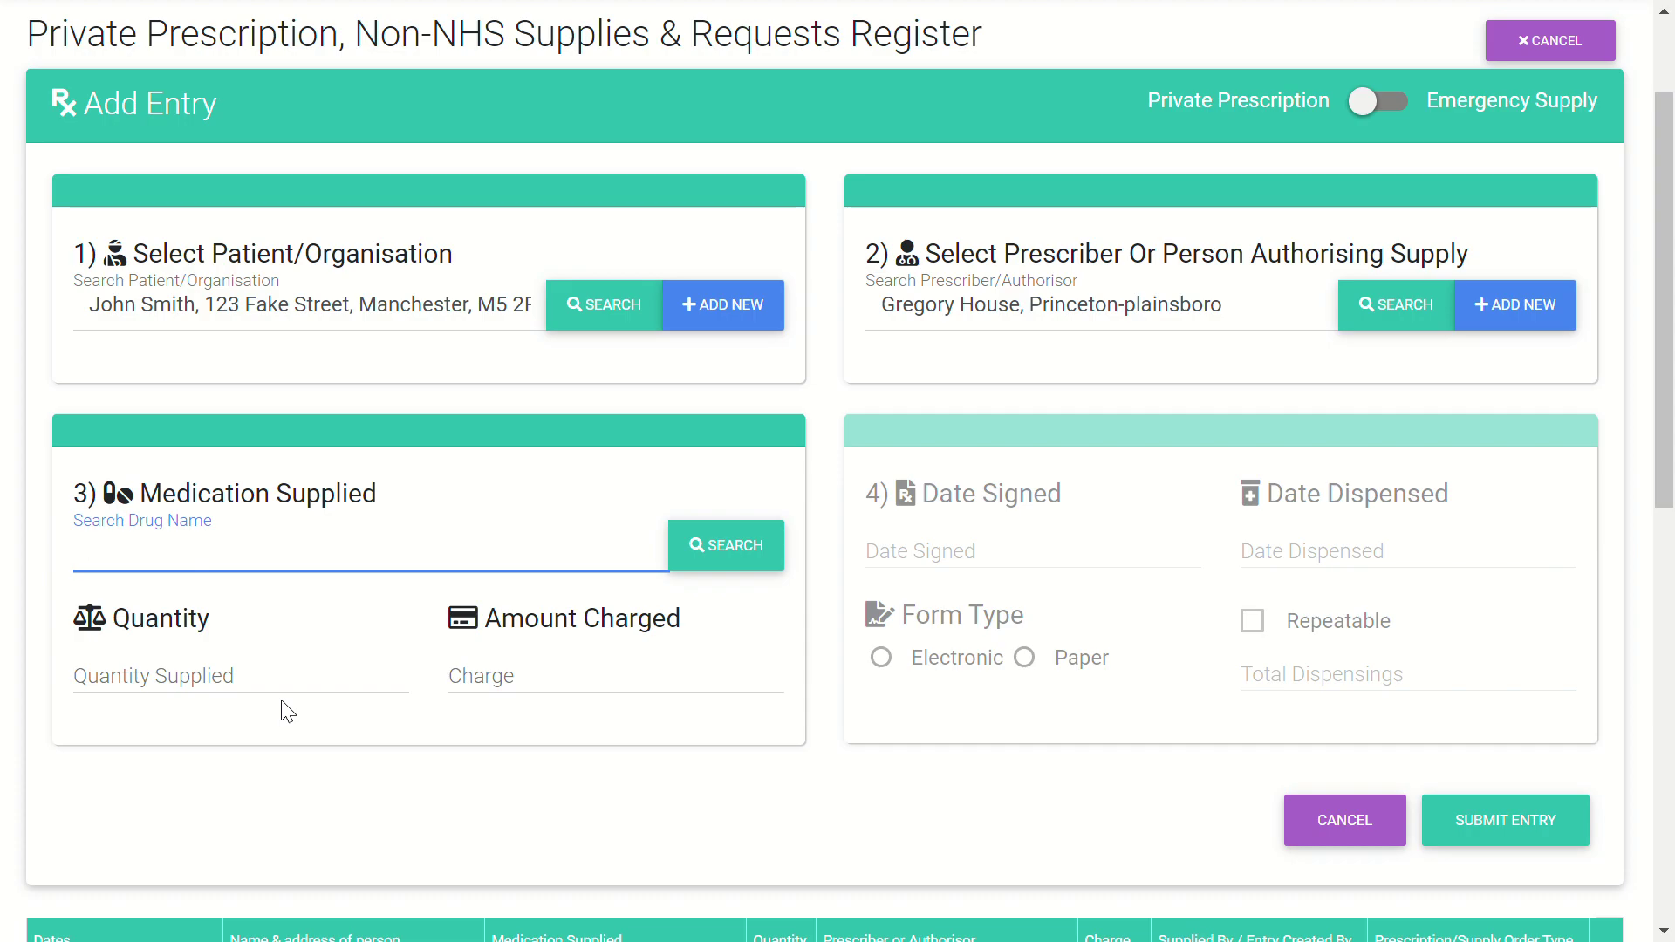
type("amlod 5mg")
left_click(747, 550)
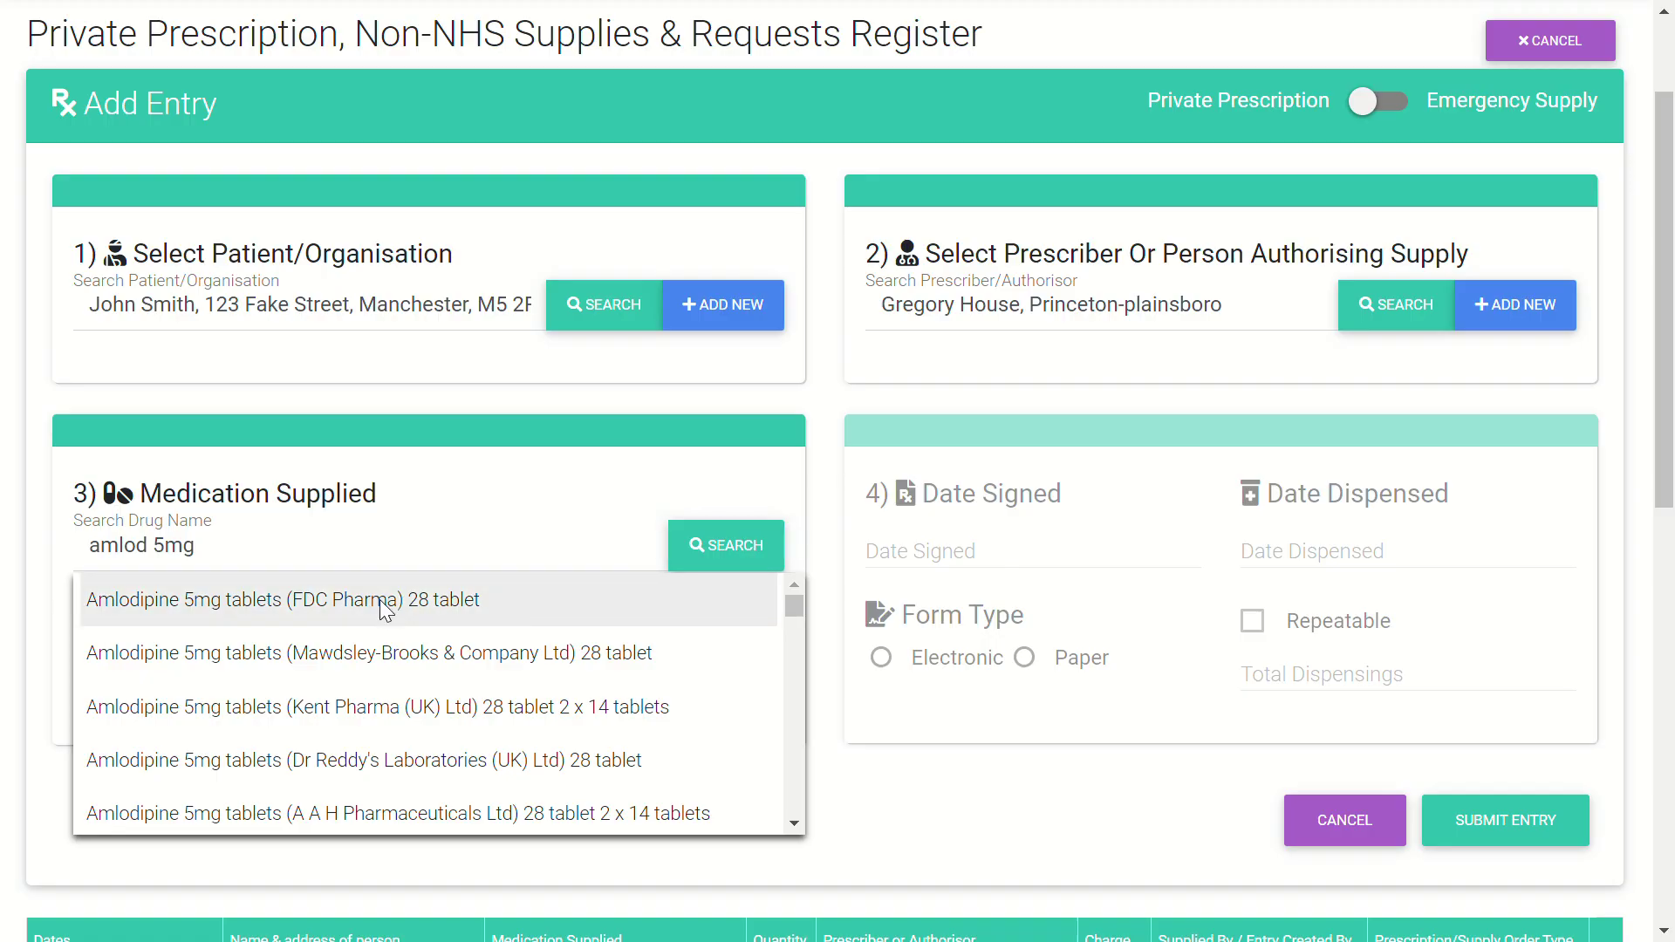
left_click(390, 611)
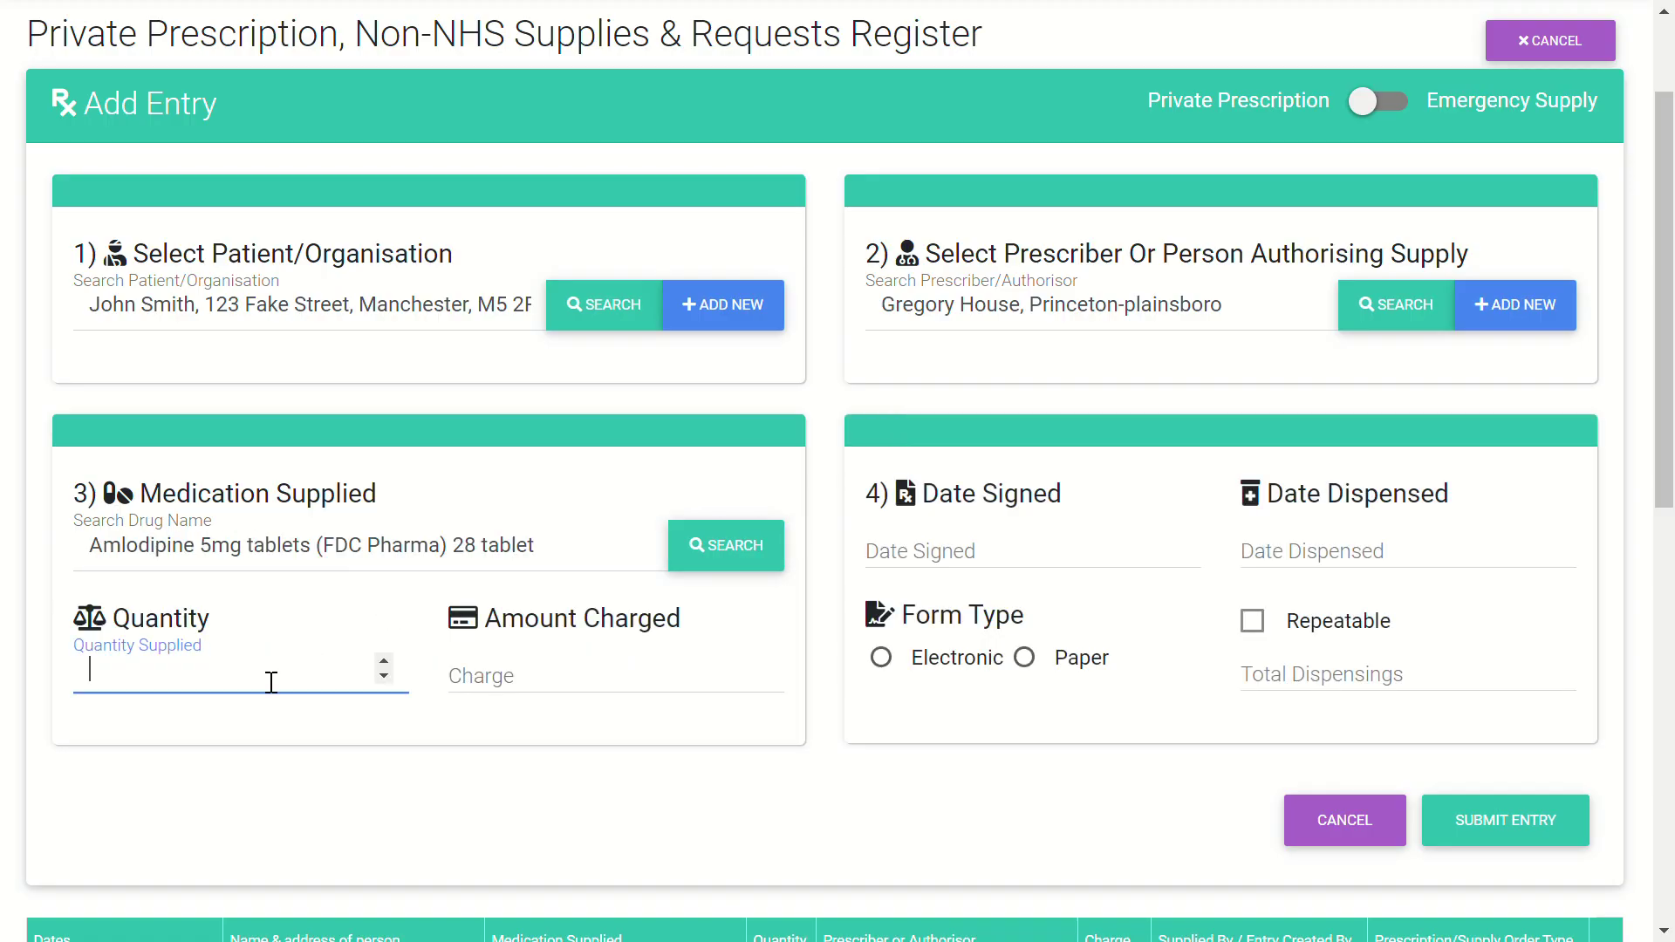
type("28")
Enter 5.99 as the amount charged.
left_click(613, 677)
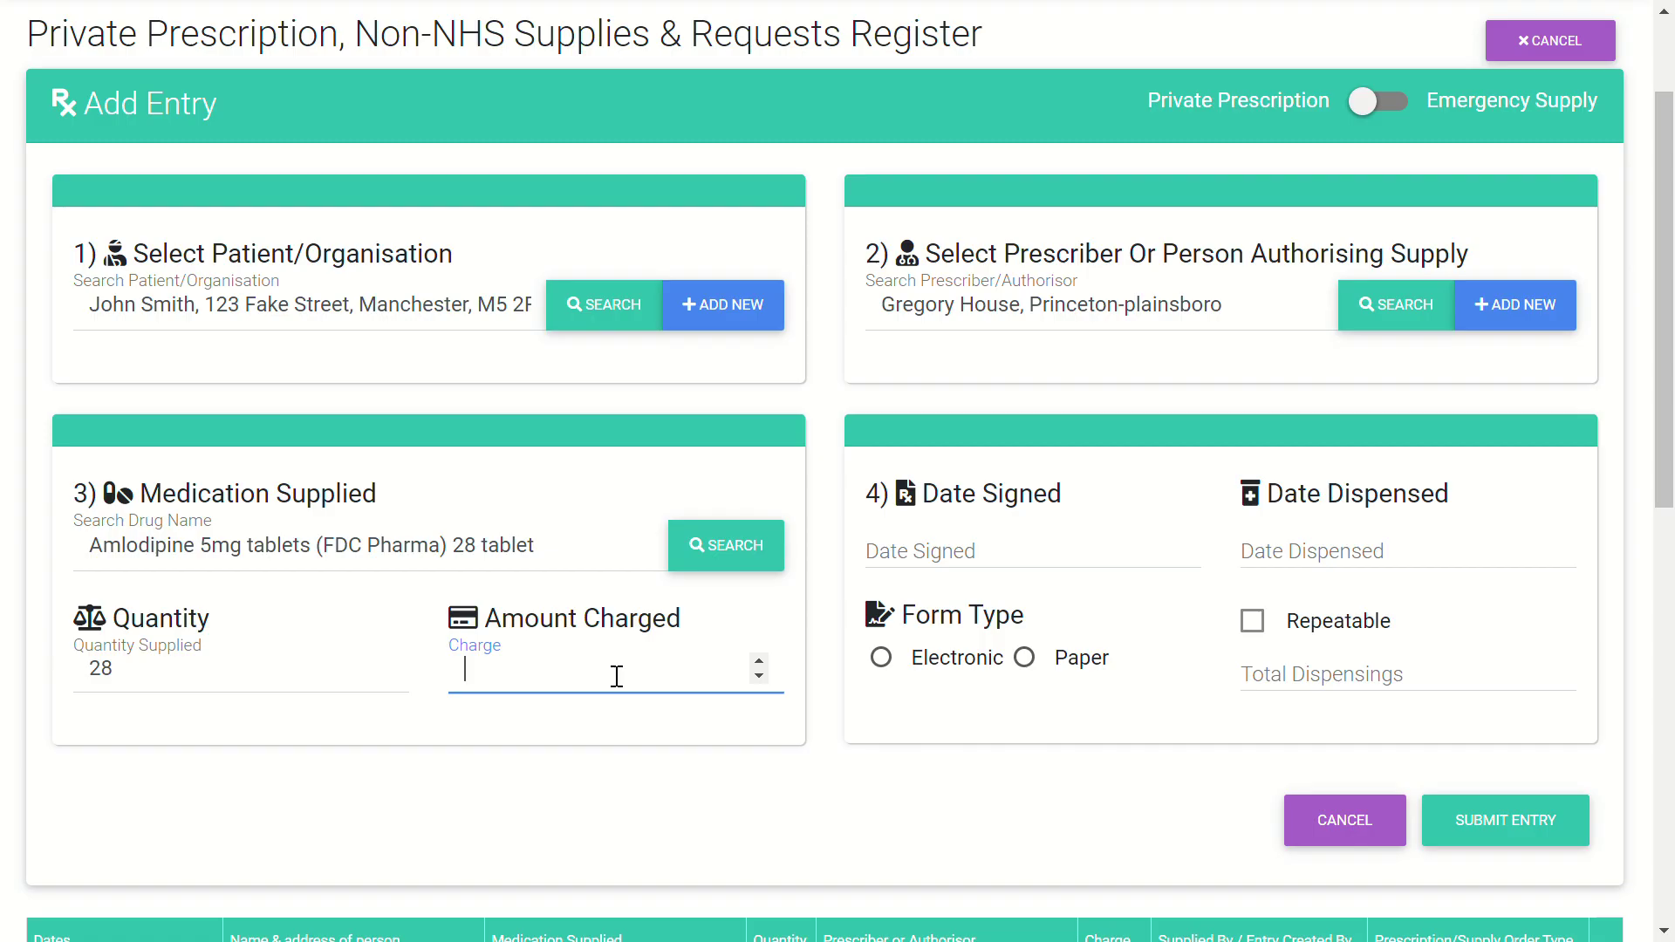
type("5.99")
left_click(829, 593)
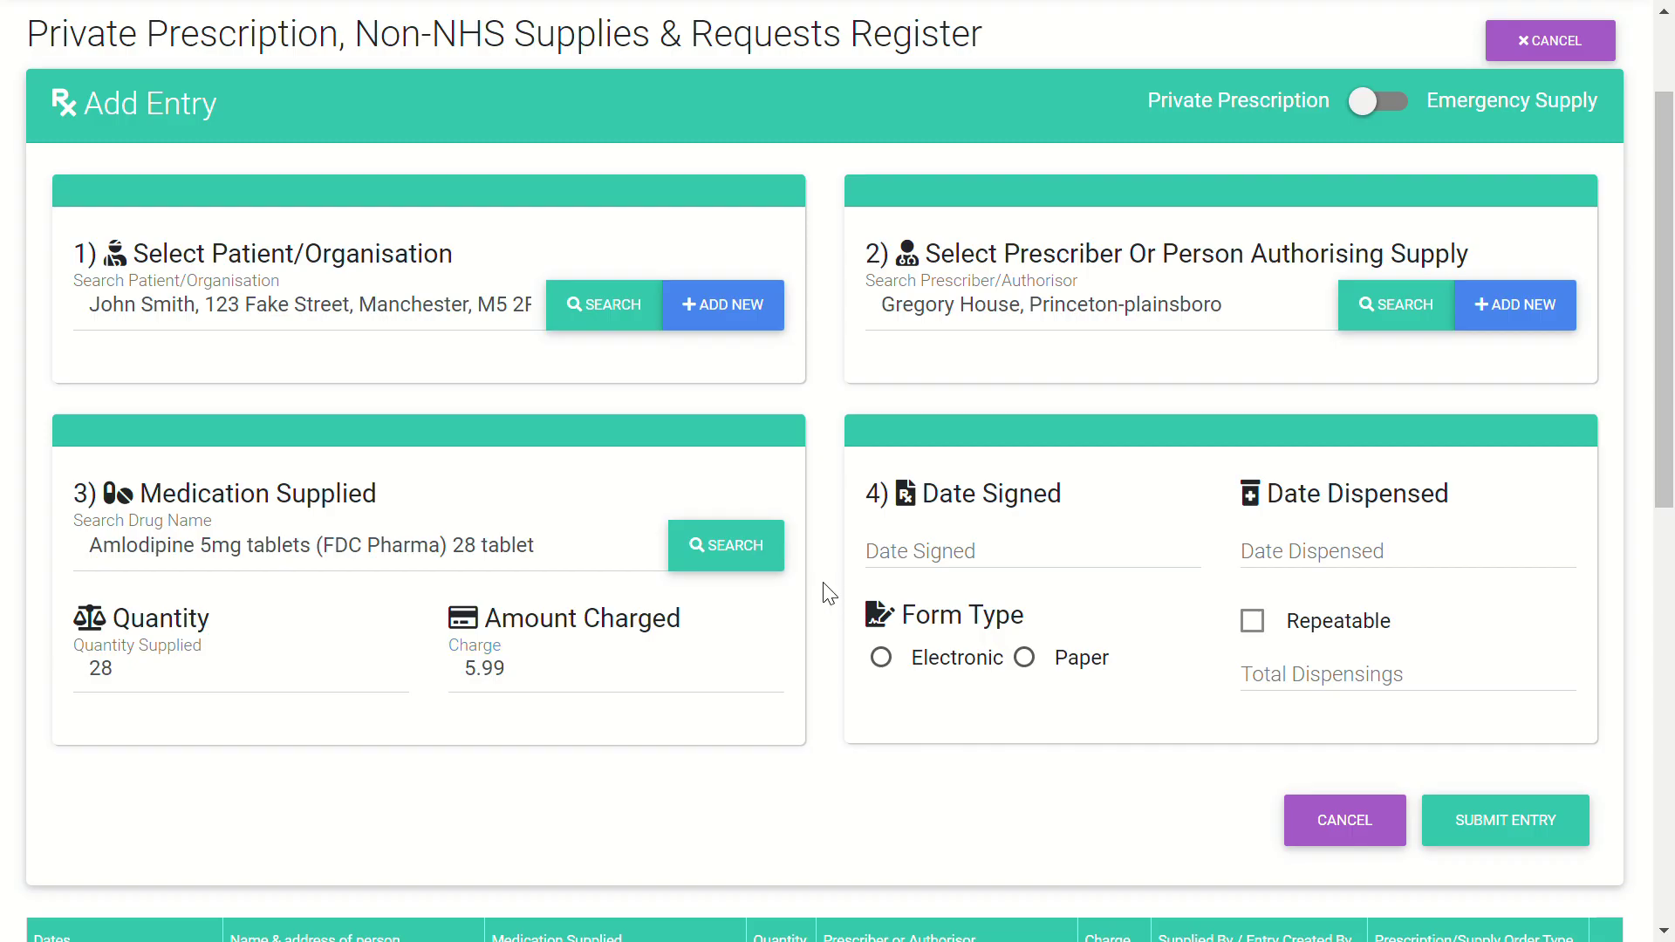
Set date signed 15 July 2024, date dispensed 23 July 2024, and paper form.
left_click(974, 557)
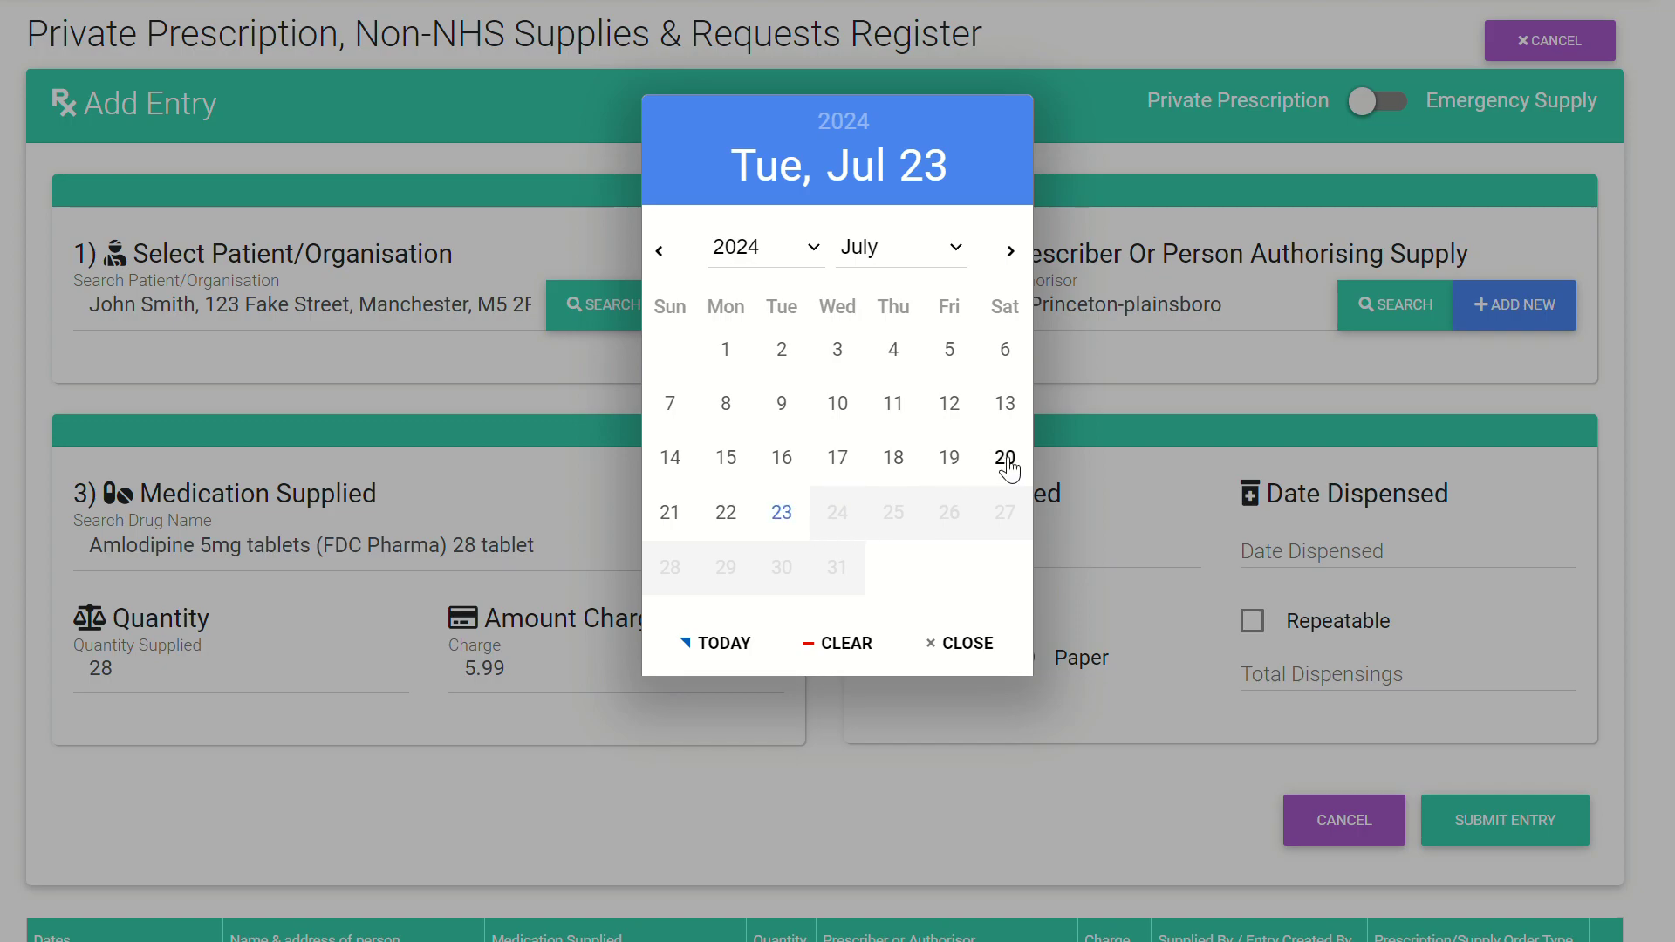
left_click(727, 459)
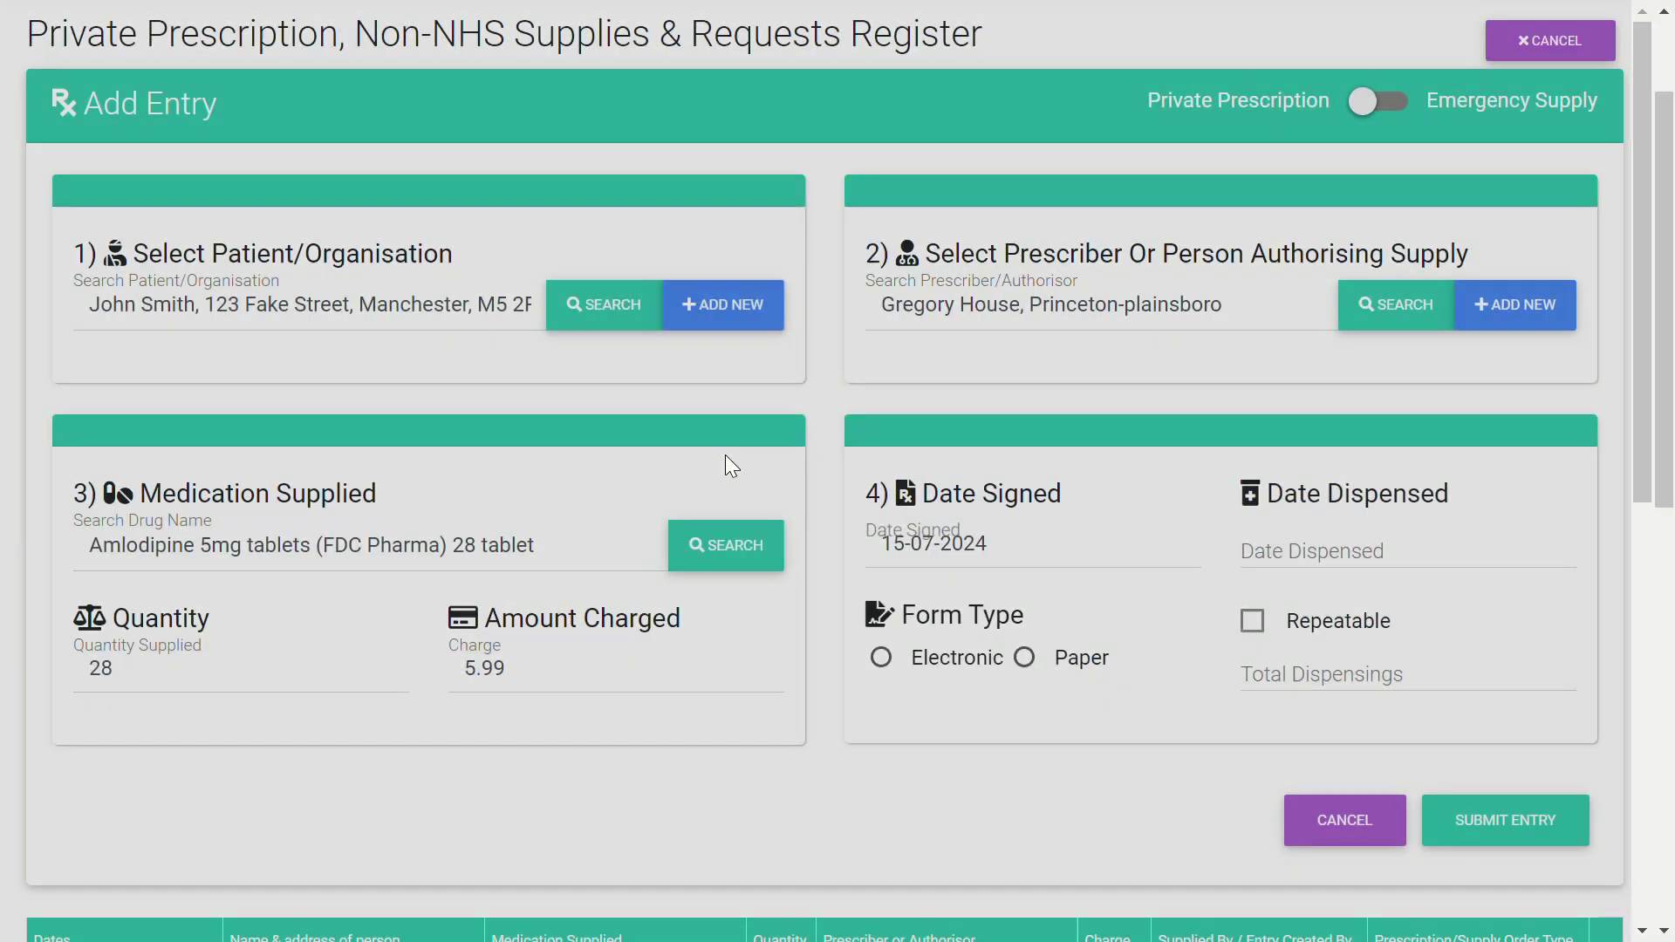
left_click(1376, 552)
left_click(781, 512)
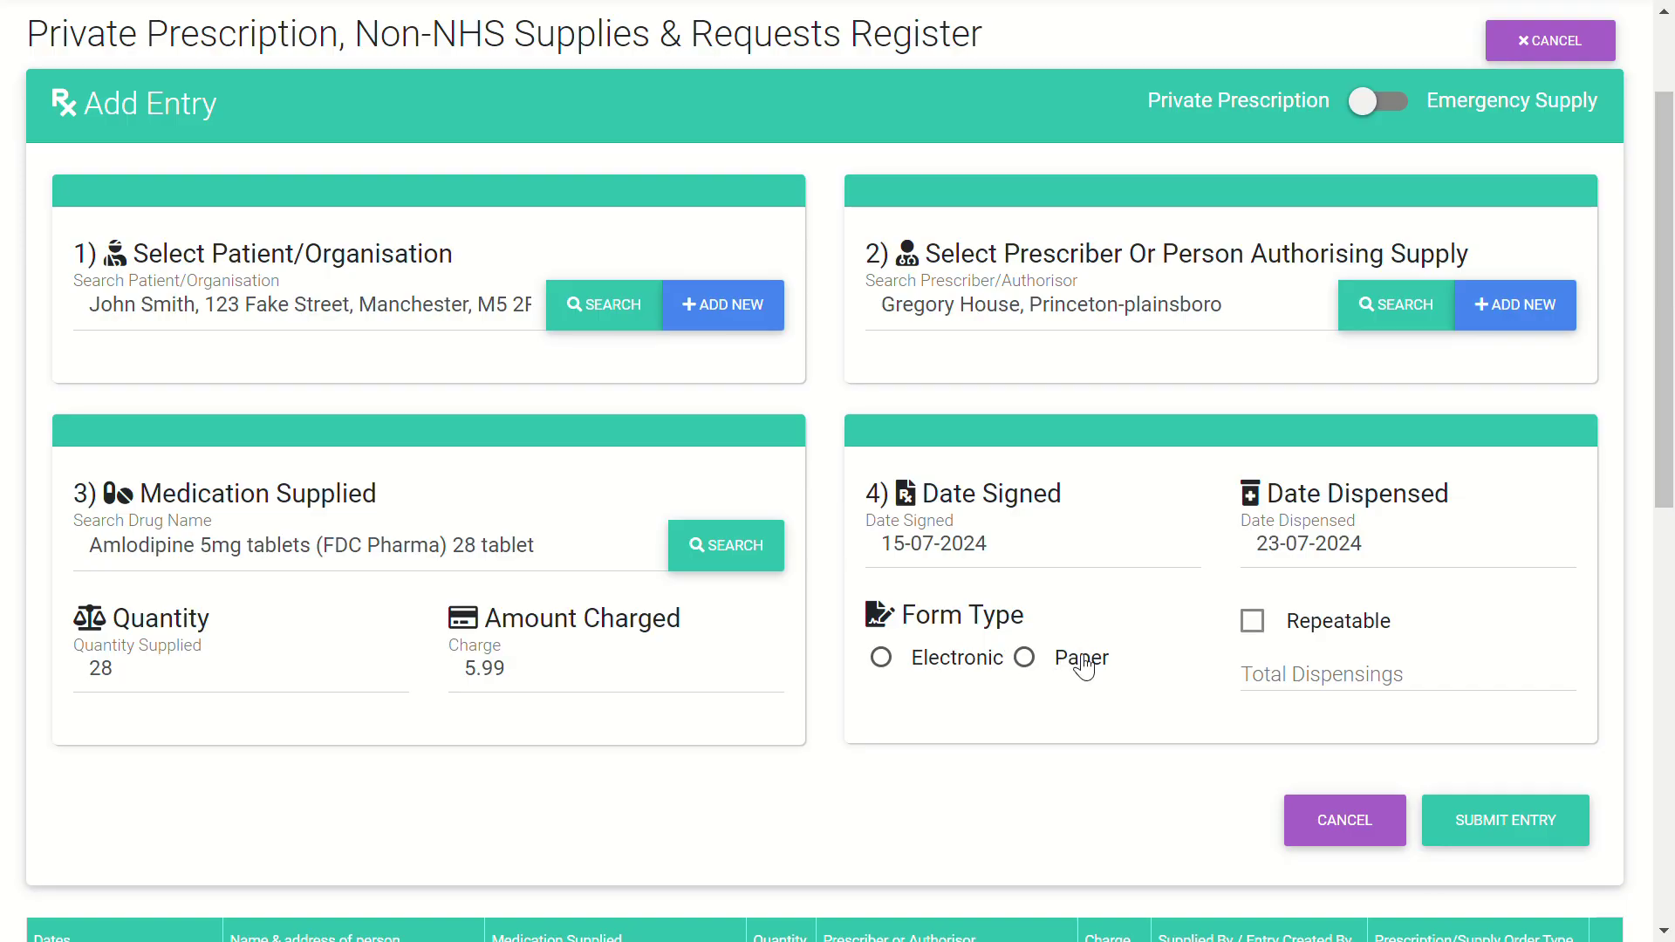
left_click(1041, 668)
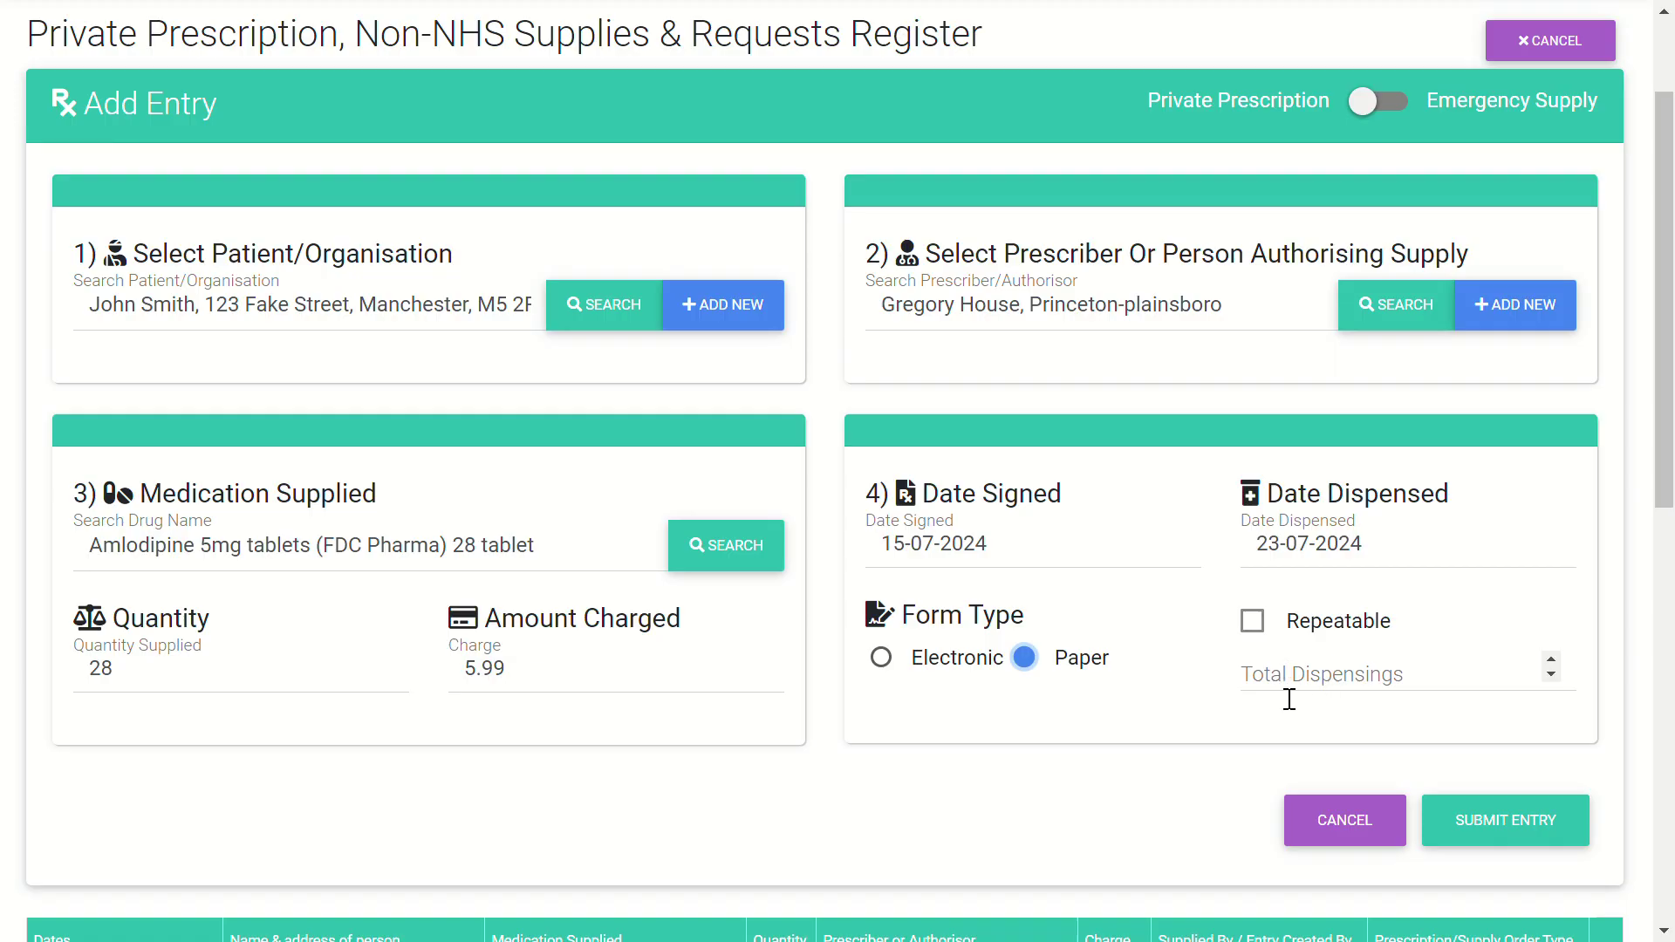
Mark the prescription repeatable with 4 total dispensings and submit the entry.
left_click(1275, 631)
left_click(1398, 688)
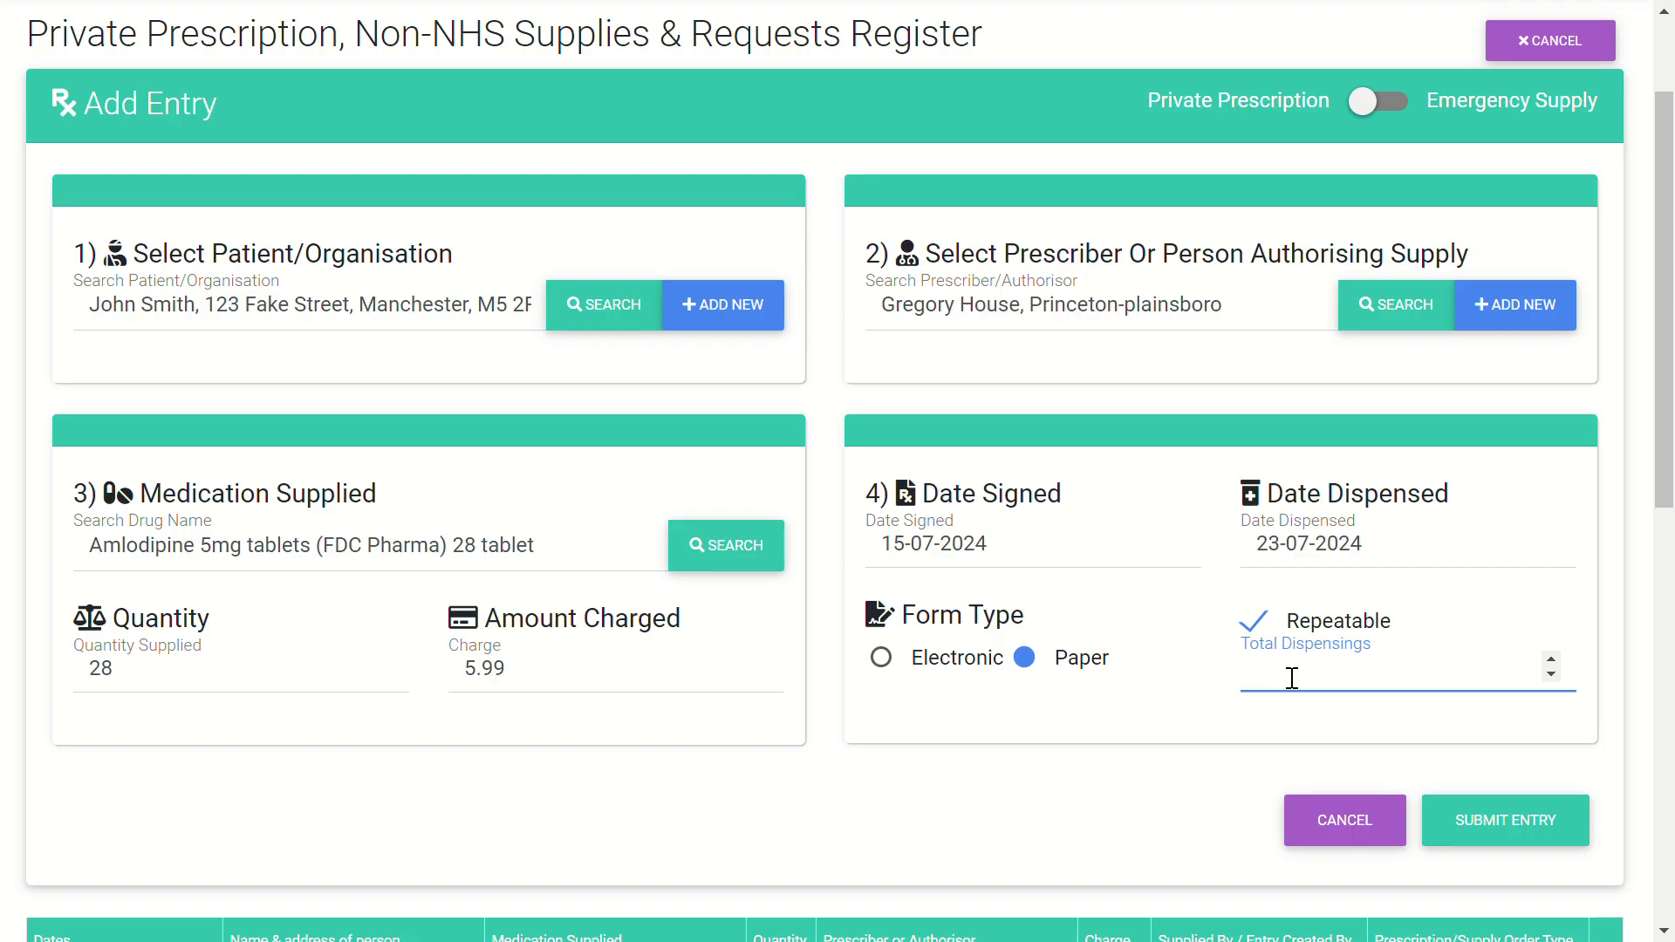
type("4")
left_click(1484, 822)
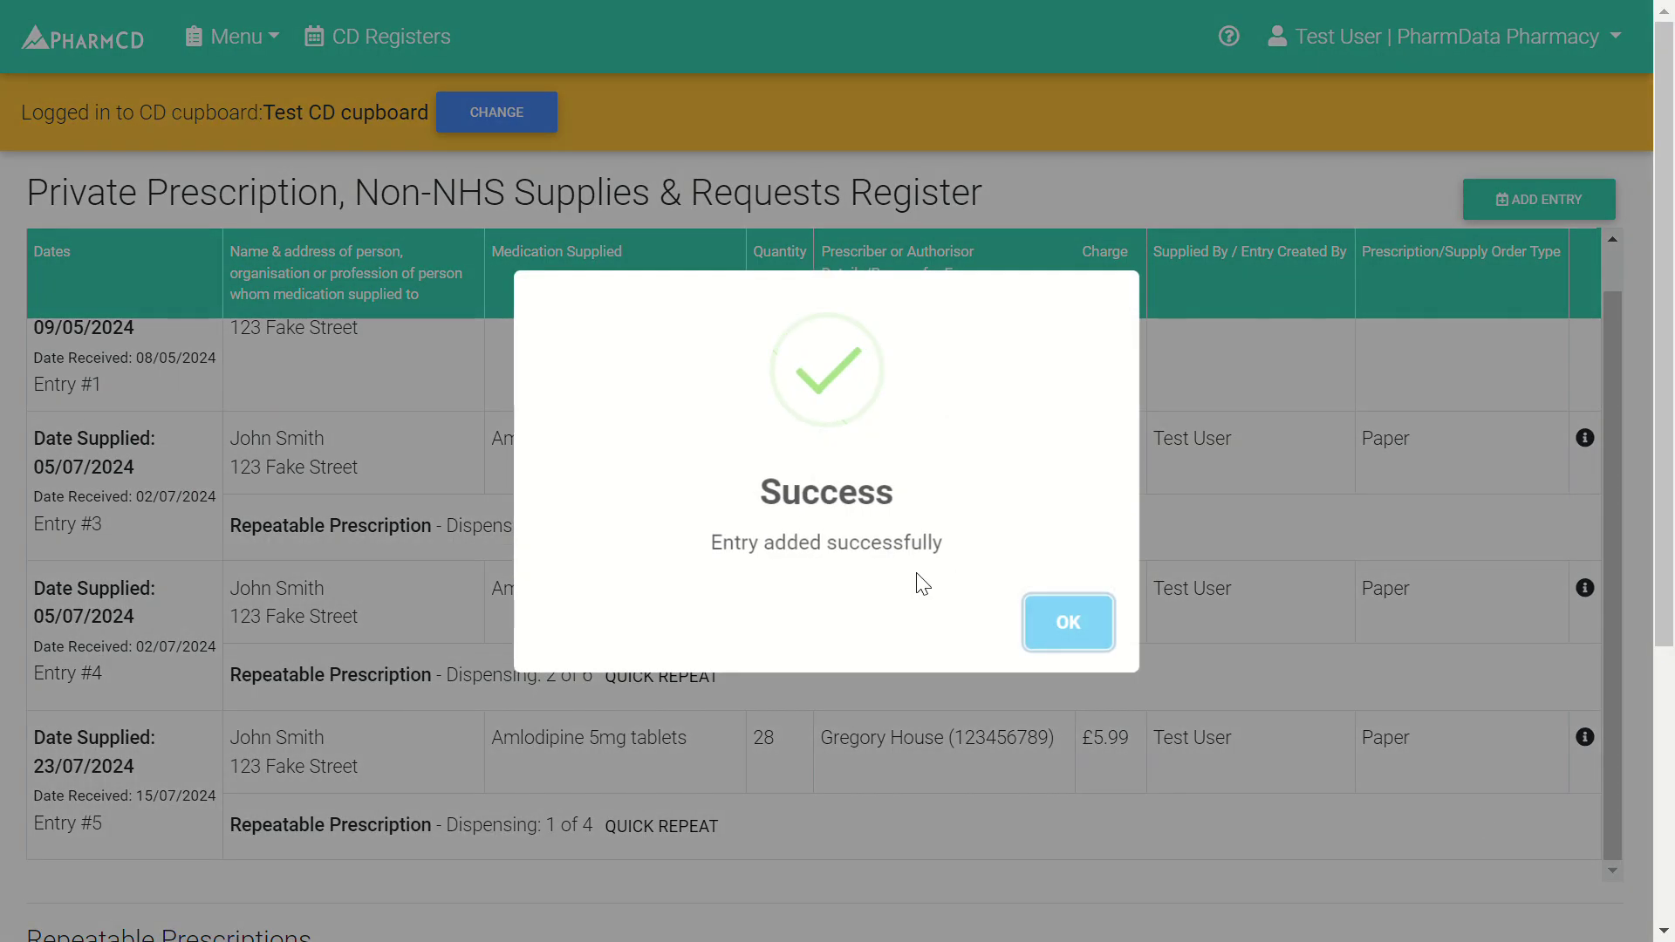
Dismiss the Success dialog and view the new Entry #5 in the register.
left_click(1089, 630)
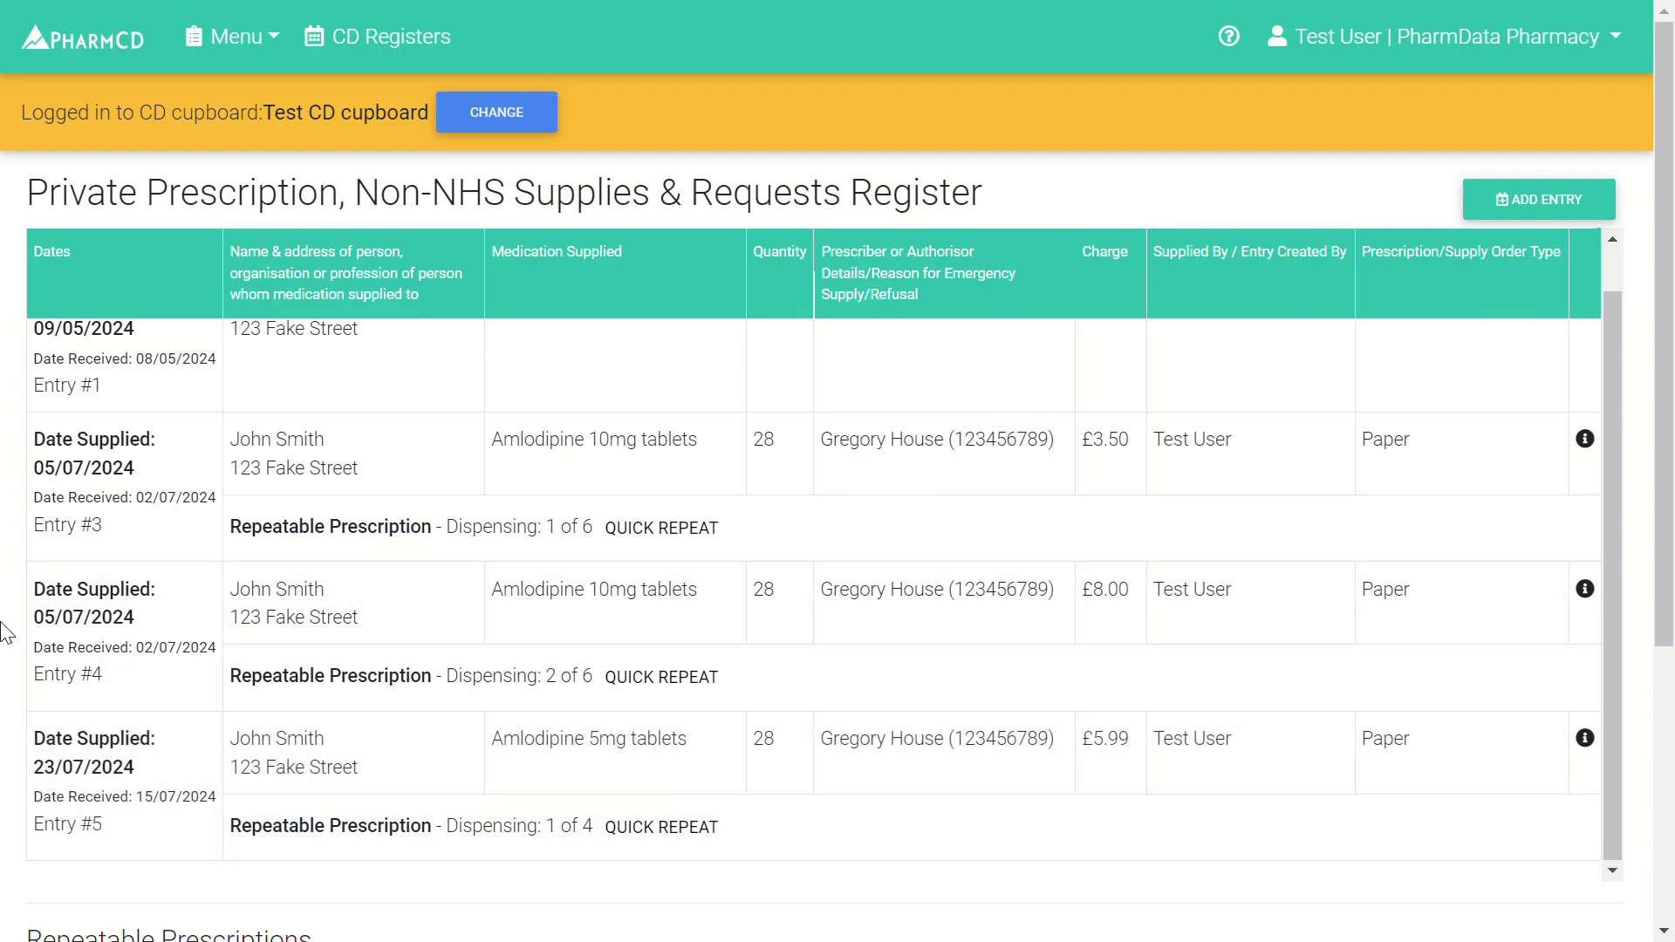
scroll(3, 632, "down", 3)
Open Entry #5's details, showing its timestamp and reference number.
left_click(306, 464)
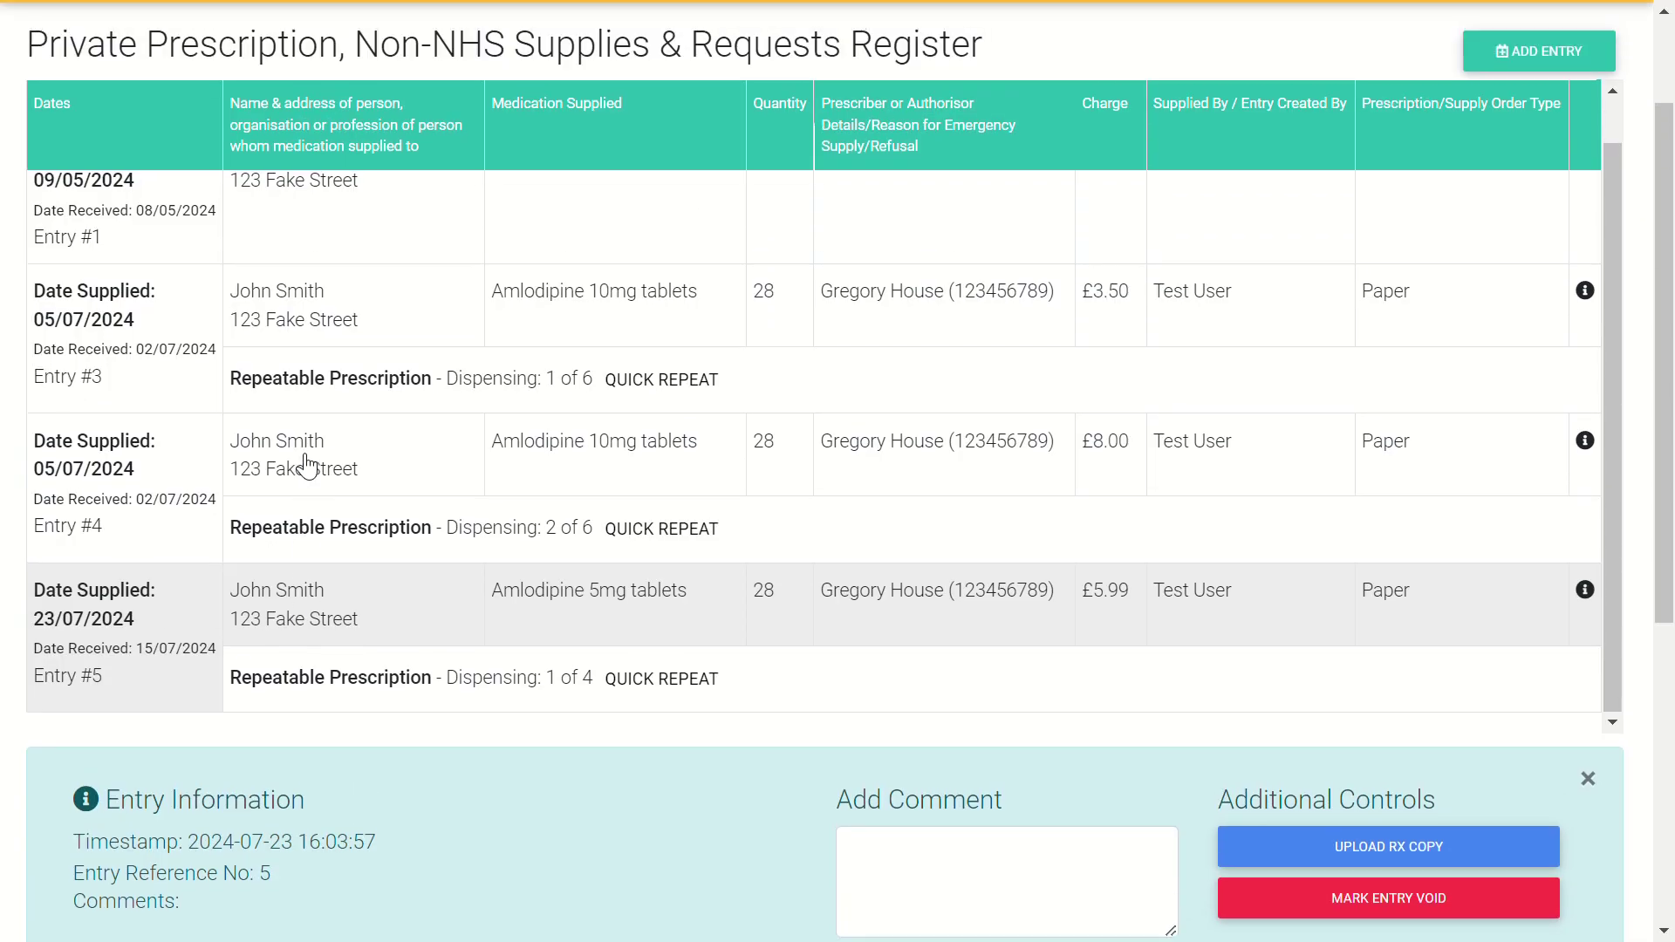
scroll(6, 617, "down", 3)
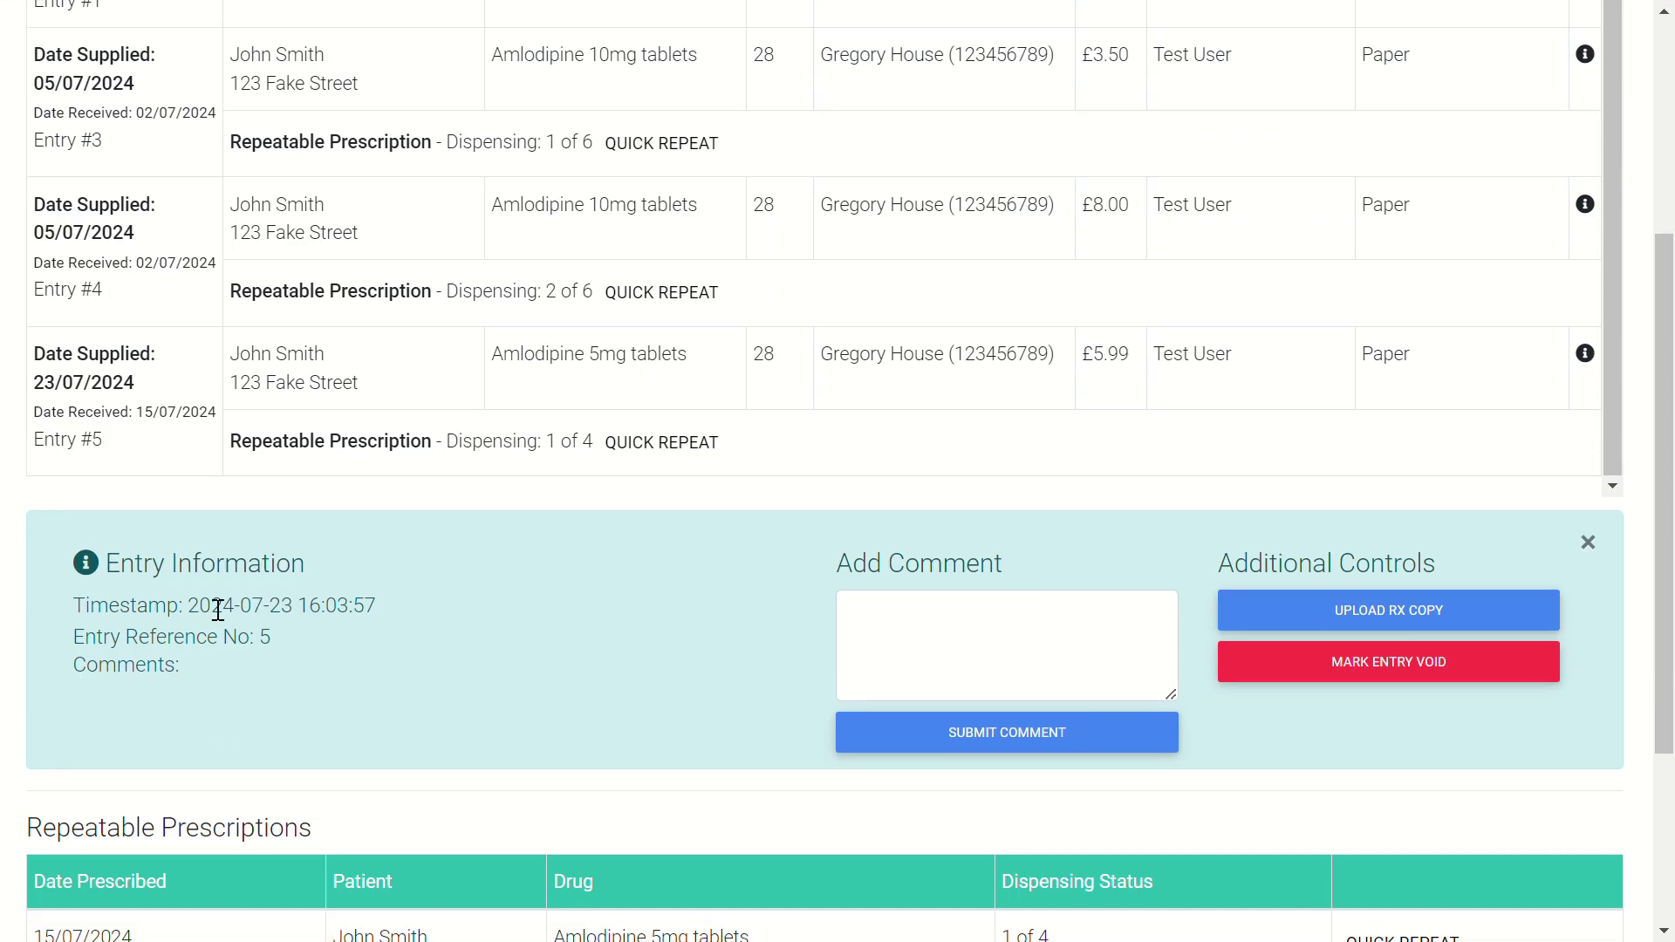
double_click(296, 614)
left_click(417, 608)
Try the Add Comment box and close the Upload Rx Copy dialog without uploading.
left_click(968, 662)
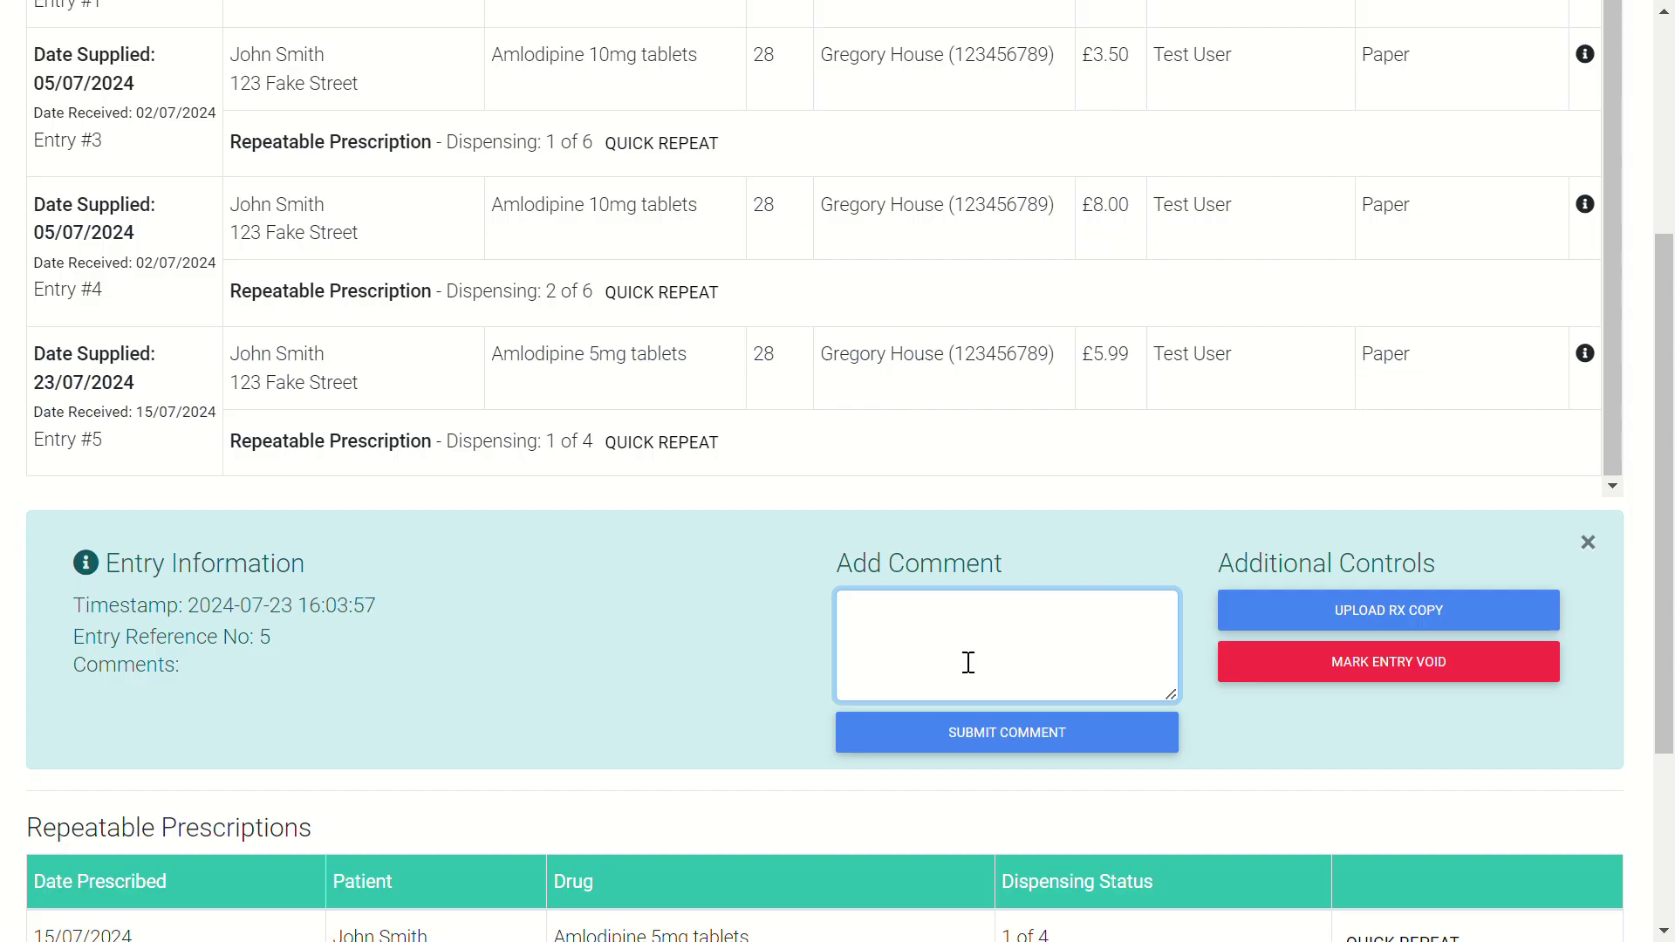
left_click(1411, 610)
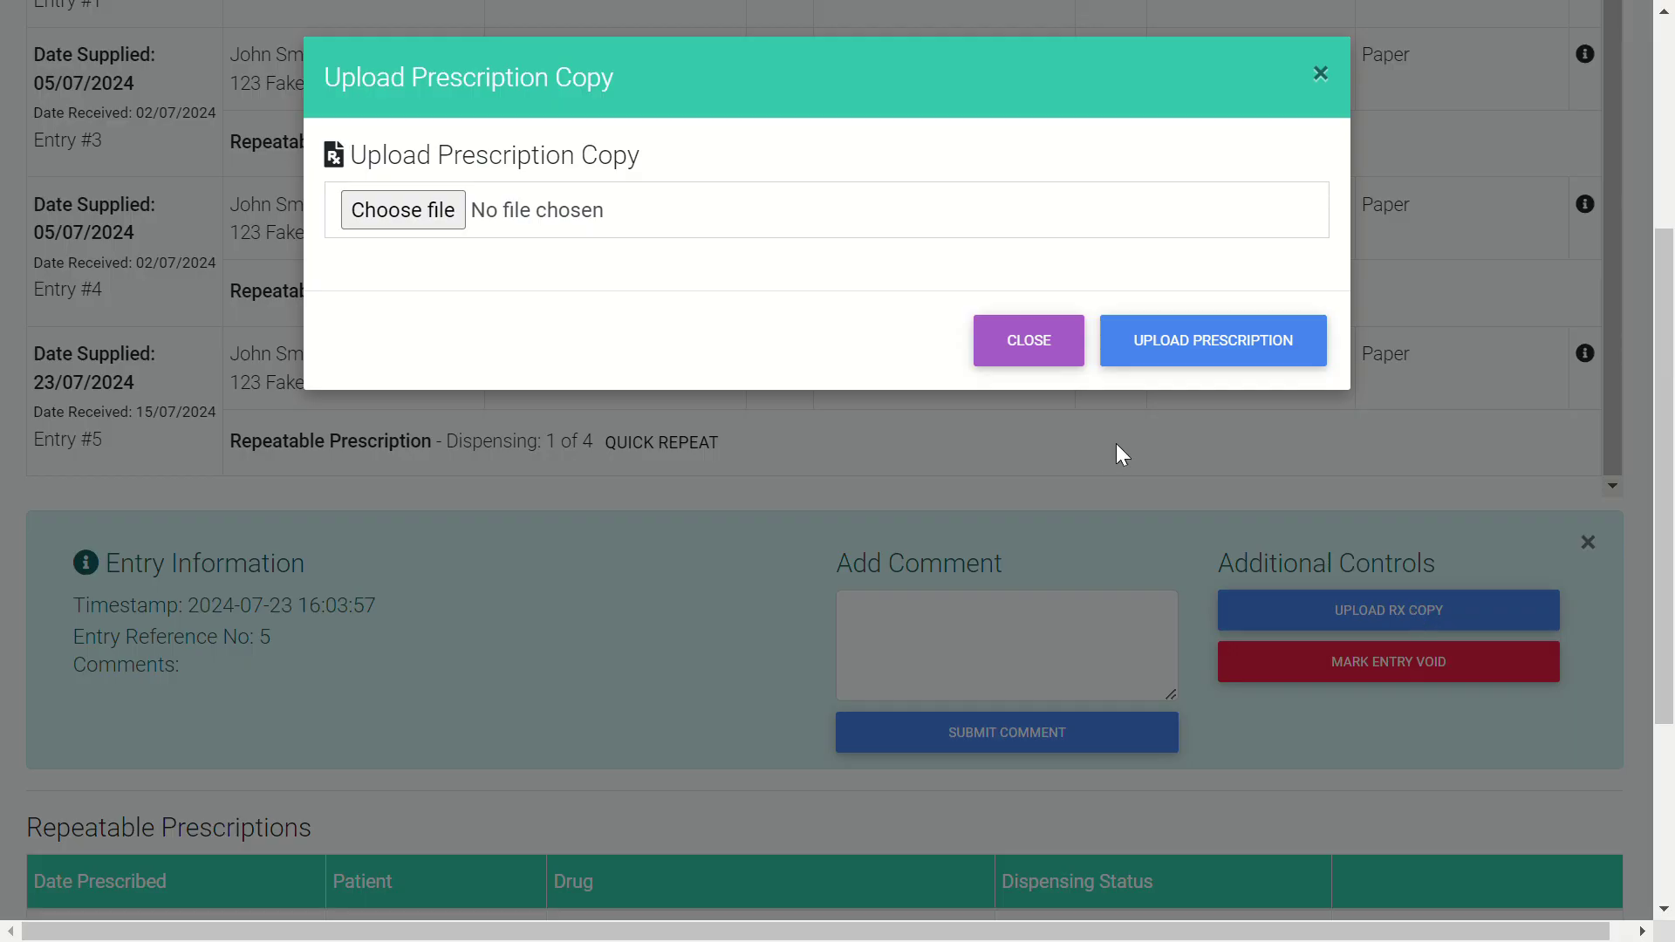
left_click(1037, 343)
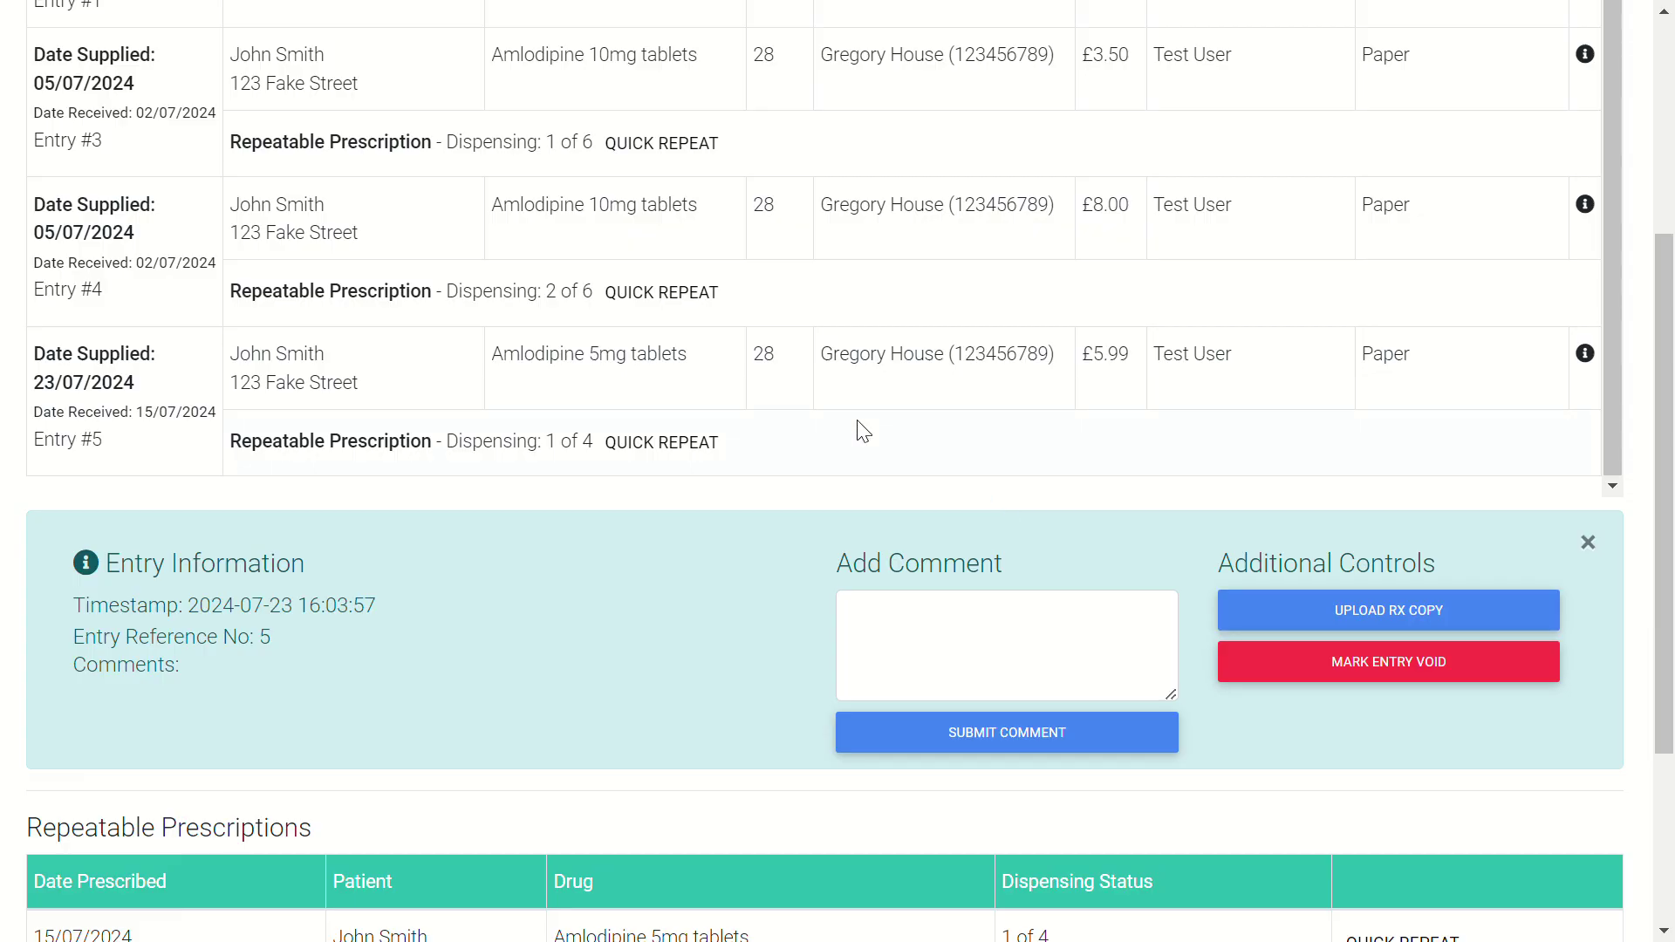
Close the Entry Information panel and quick-repeat the Amlodipine 10mg prescription.
scroll(598, 614, "down", 3)
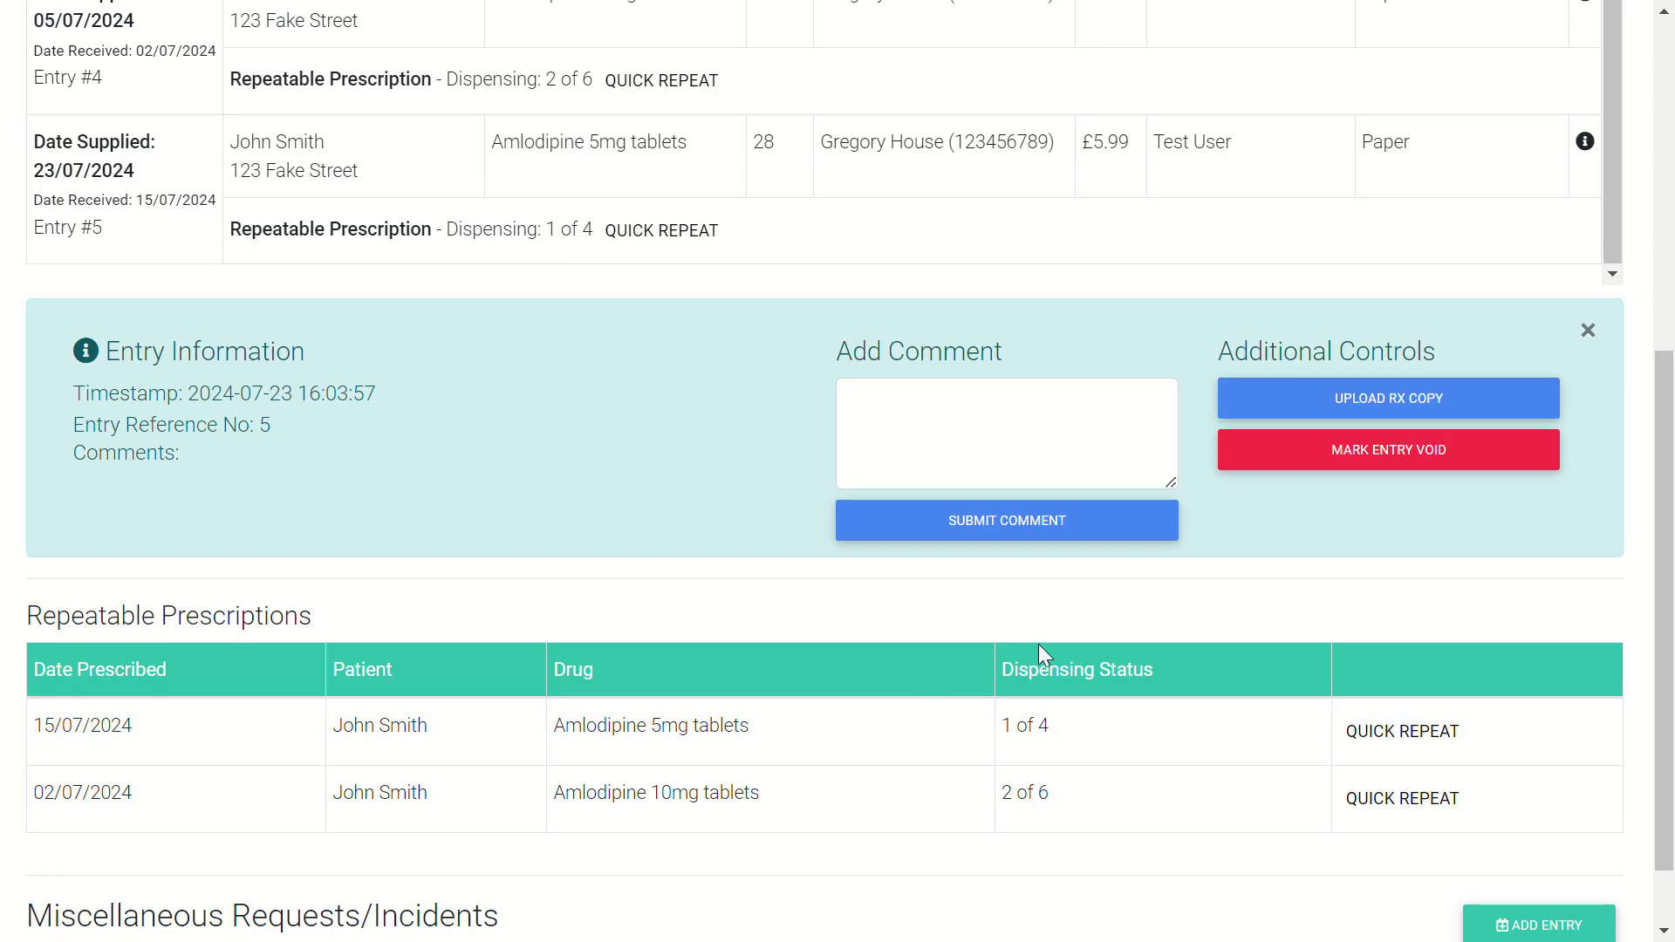
left_click(1588, 331)
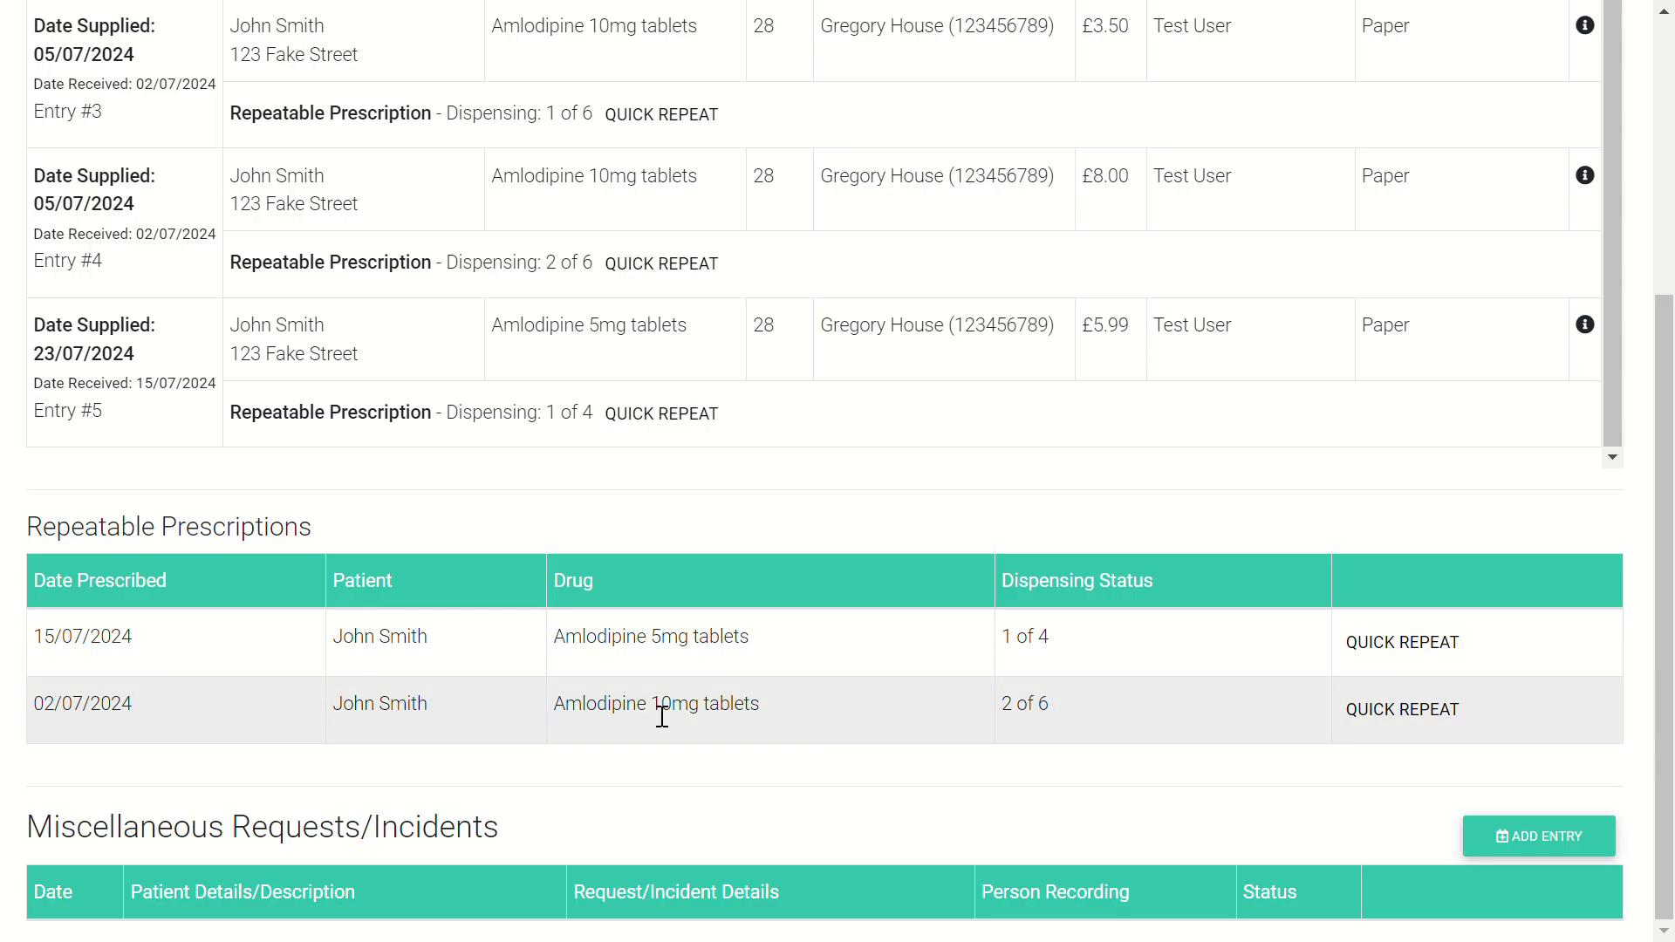
left_click(1386, 711)
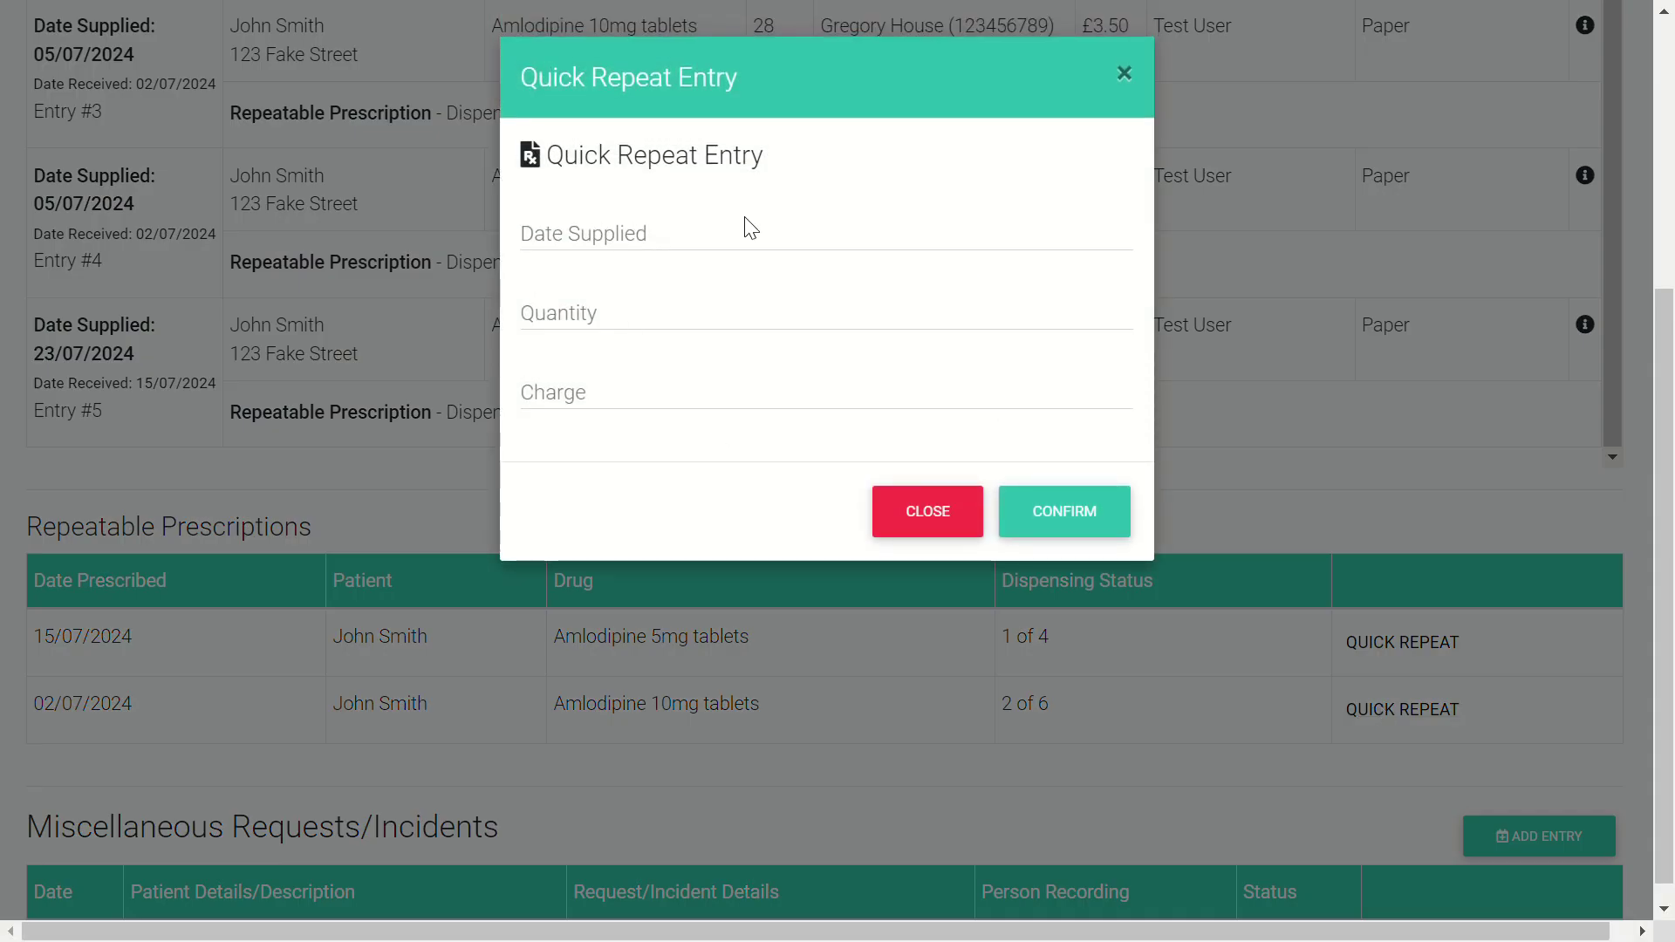